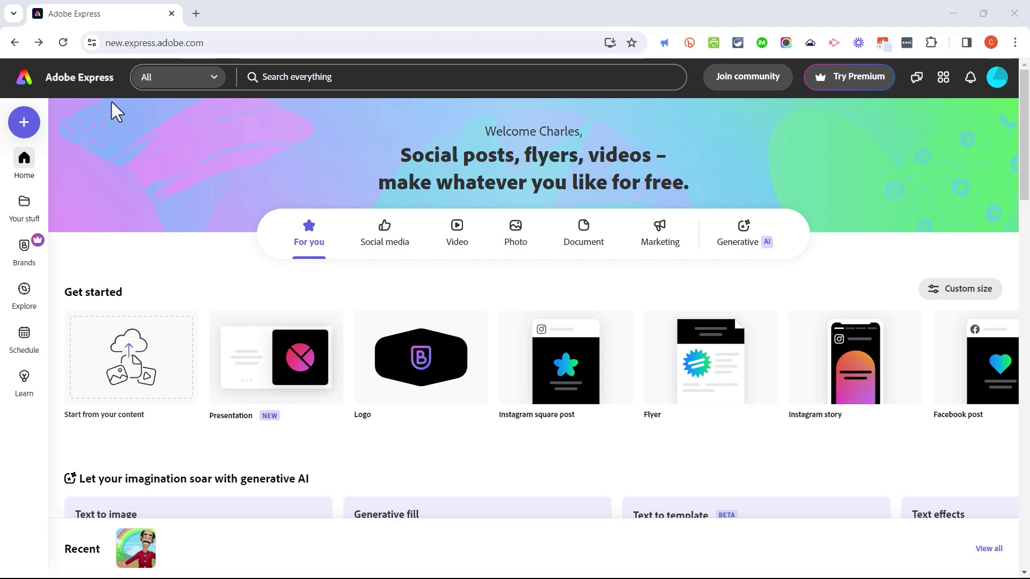
Step: Generate Text to image results for a yellow, red and green M&M candy mountain with cute bunnies
{"action": "mouse_move", "coordinate": [223, 362]}
{"action": "scroll", "coordinate": [177, 279], "scroll_direction": "down", "scroll_amount": 3}
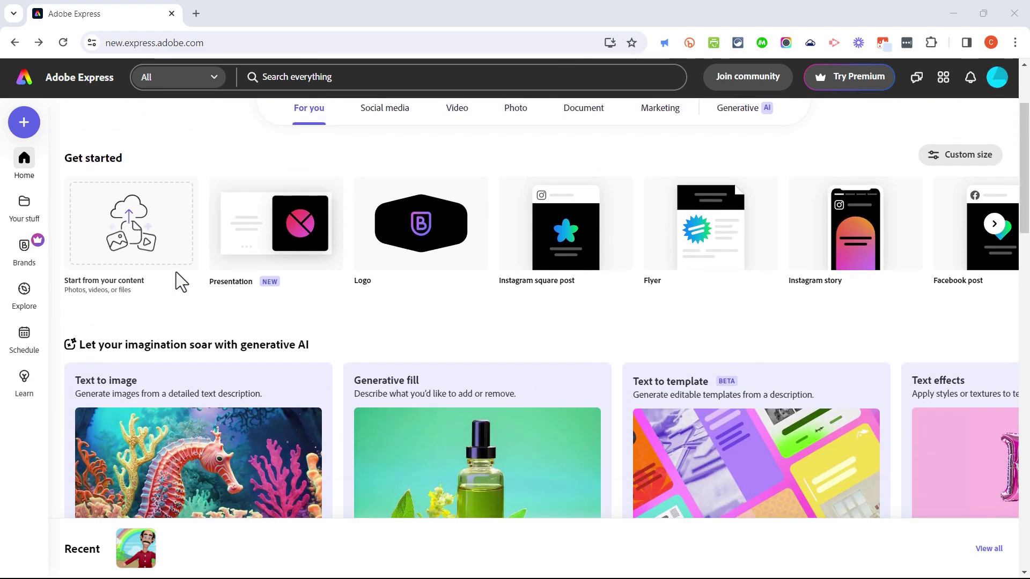
{"action": "scroll", "coordinate": [180, 276], "scroll_direction": "down", "scroll_amount": 3}
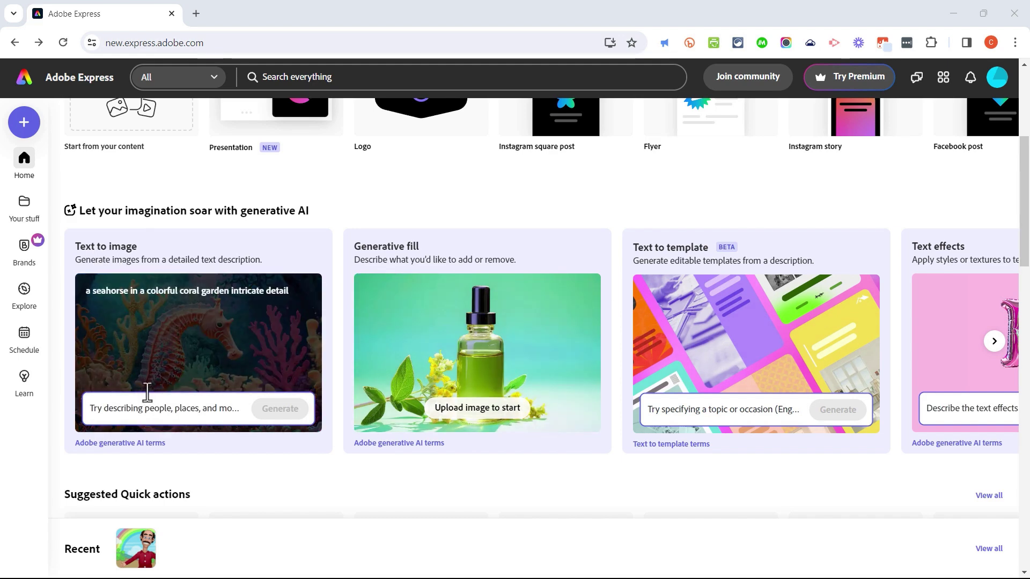
{"action": "left_click", "coordinate": [143, 413]}
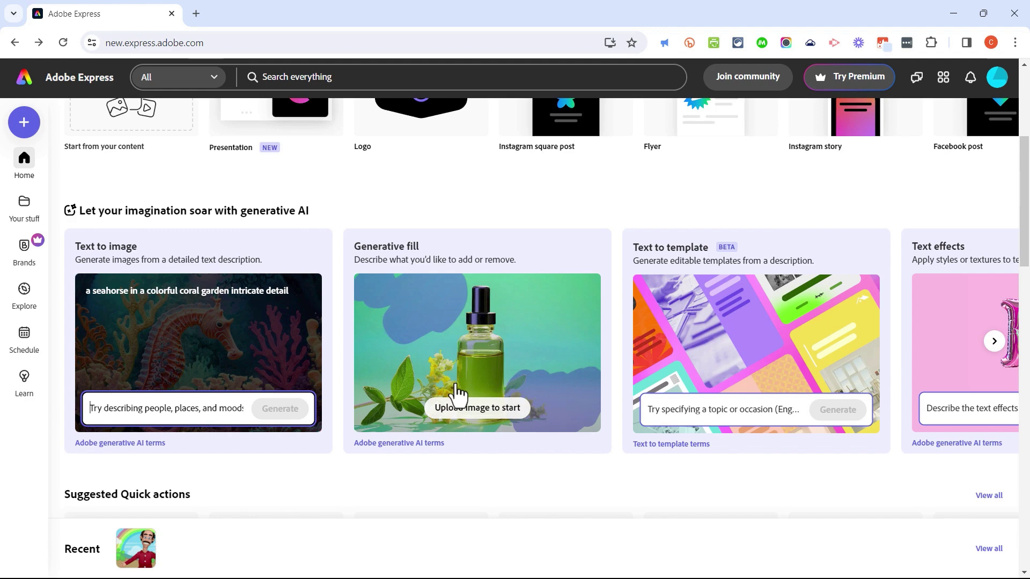
{"action": "type", "text": "A mountain made entirely of yellow,"}
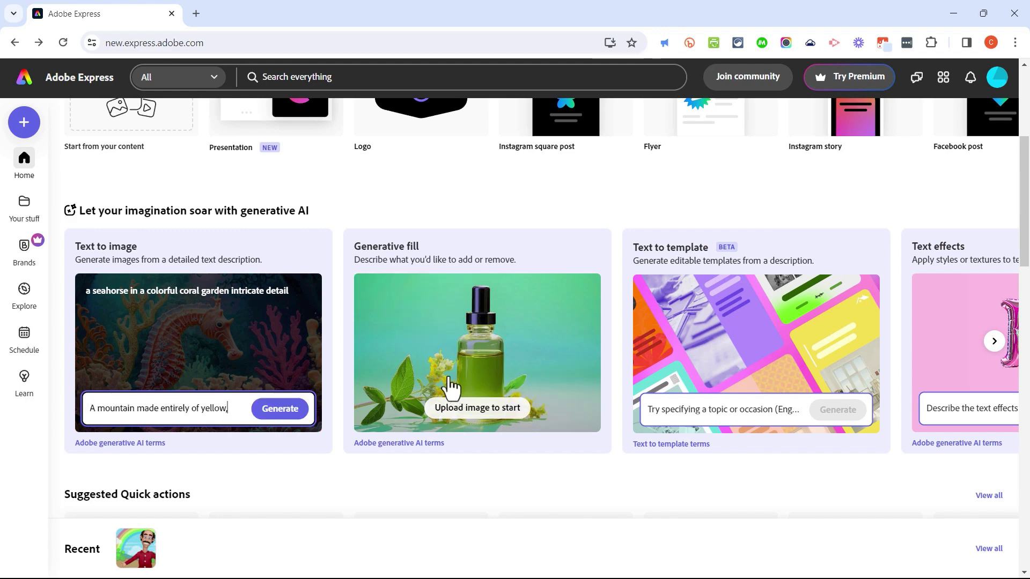
{"action": "type", "text": "red, and green M&M cand"}
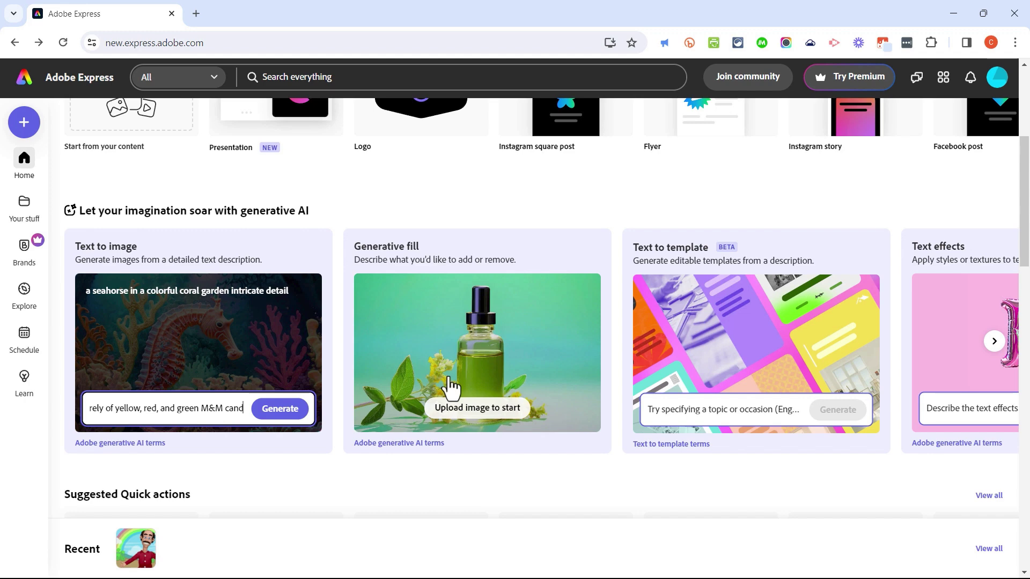
{"action": "type", "text": "ies. There are some cute"}
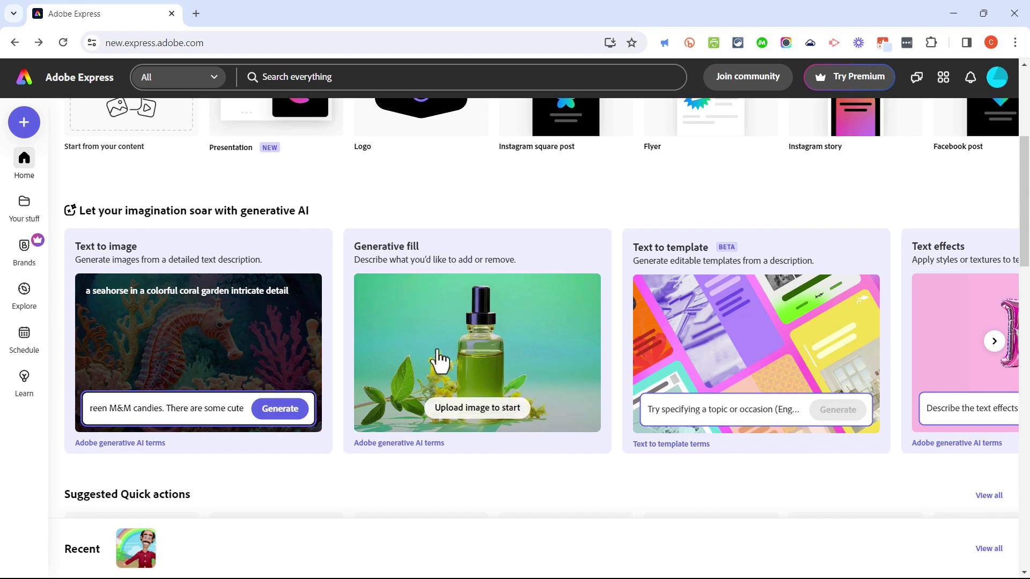
{"action": "type", "text": " bunnies sitting on the snowballs"}
{"action": "left_click", "coordinate": [290, 412]}
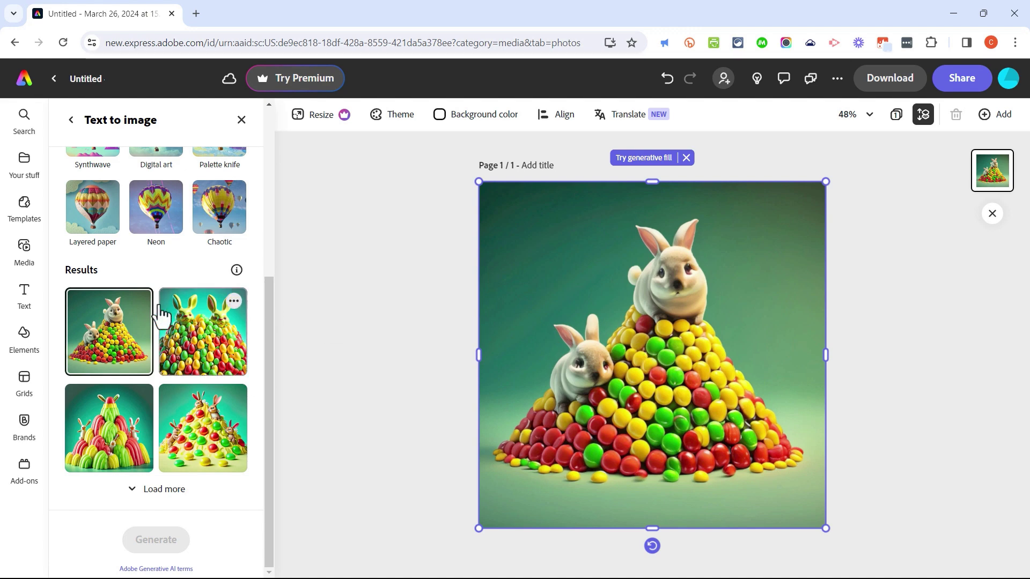
Step: Compare the generated results, load more, and place the two-bunny candy pile image on the page
{"action": "left_click", "coordinate": [203, 332]}
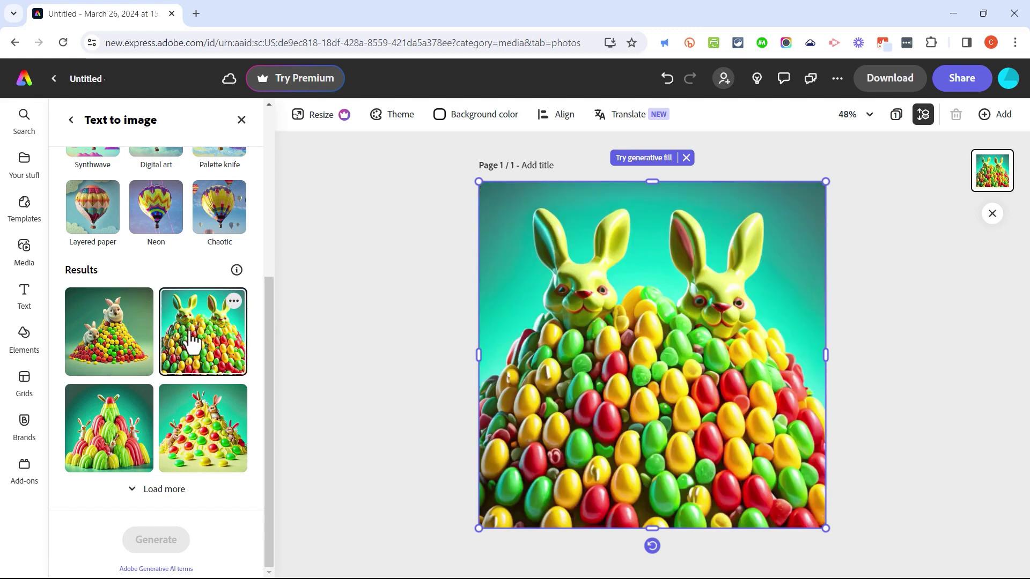
{"action": "left_click", "coordinate": [132, 446]}
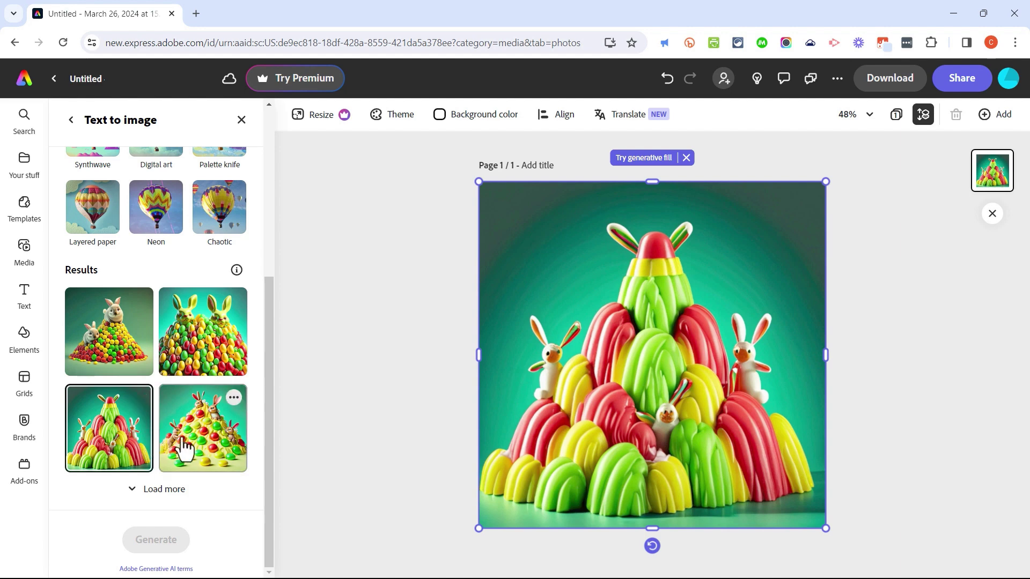
{"action": "left_click", "coordinate": [198, 443]}
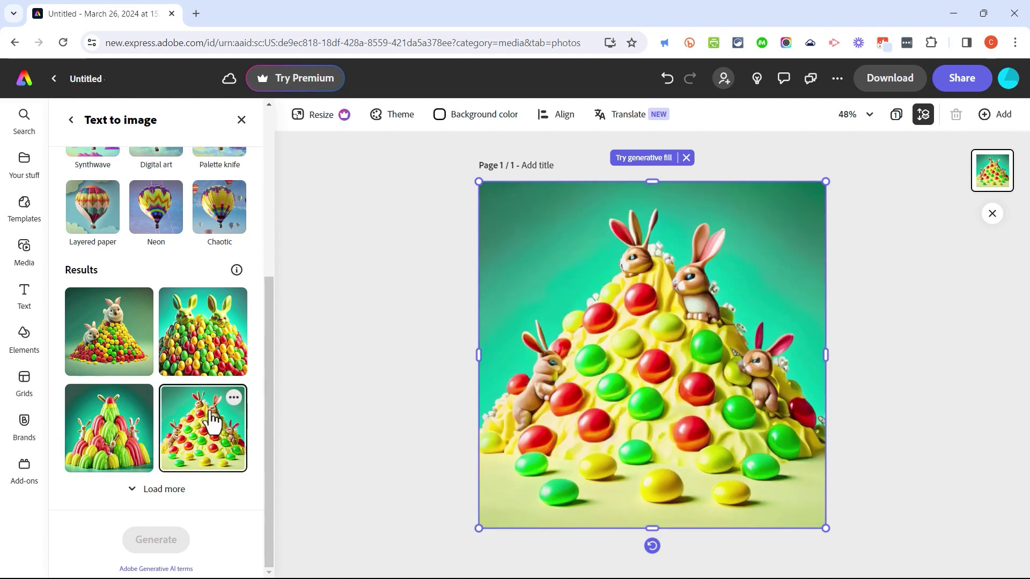
{"action": "left_click", "coordinate": [155, 505]}
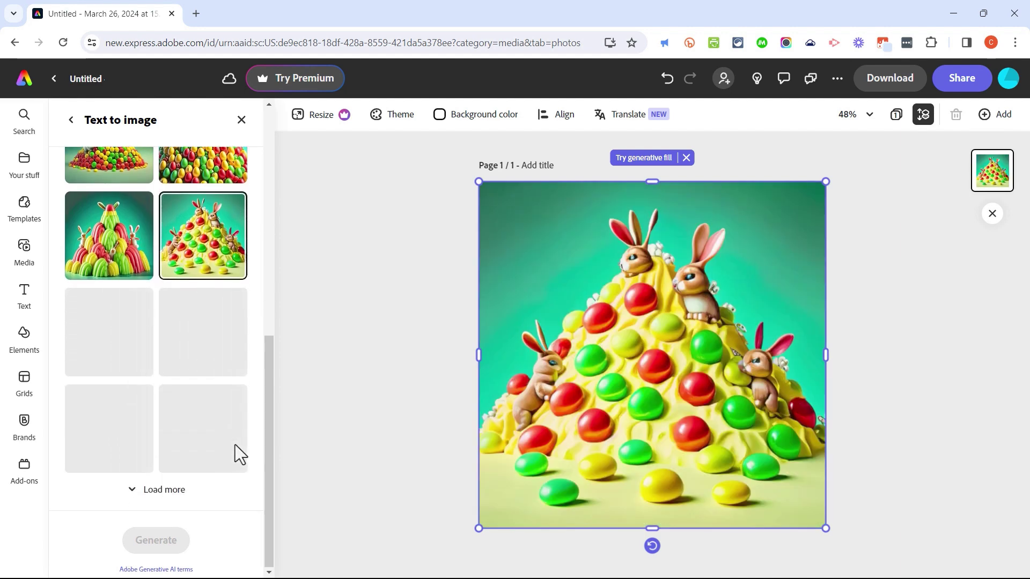
{"action": "left_click", "coordinate": [115, 340]}
{"action": "left_click", "coordinate": [202, 340]}
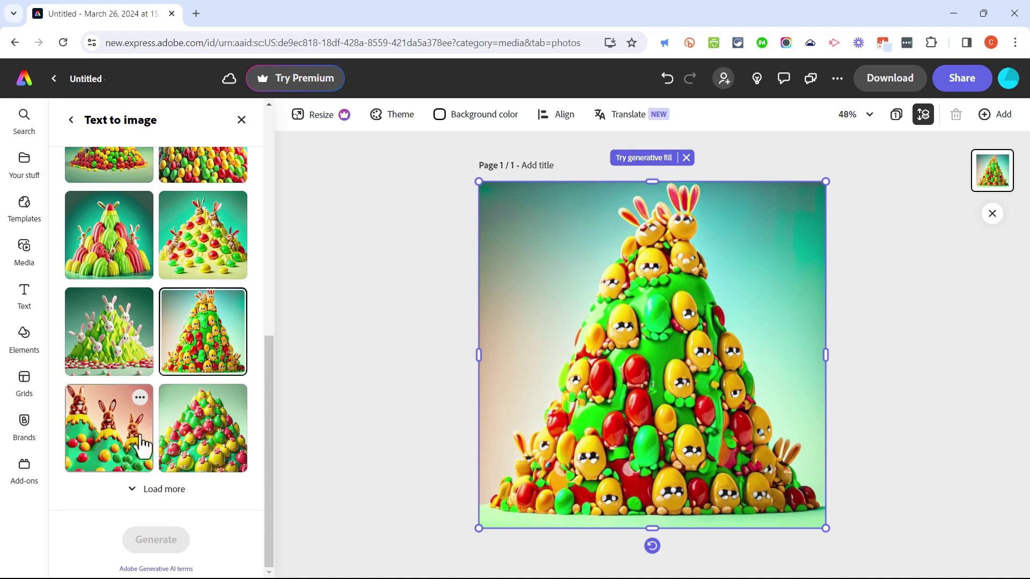
{"action": "scroll", "coordinate": [200, 396], "scroll_direction": "up", "scroll_amount": 2}
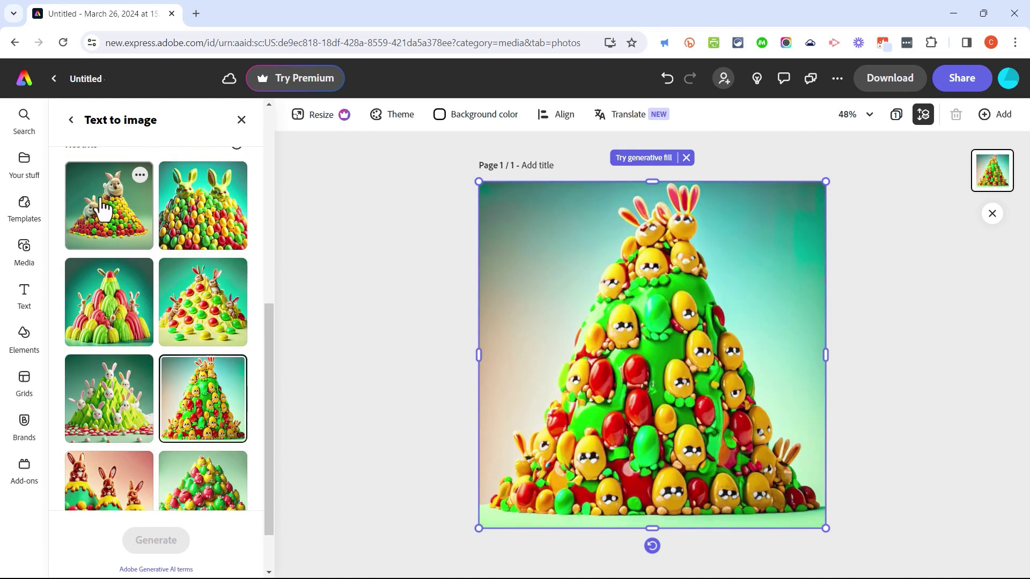
{"action": "left_click", "coordinate": [102, 210]}
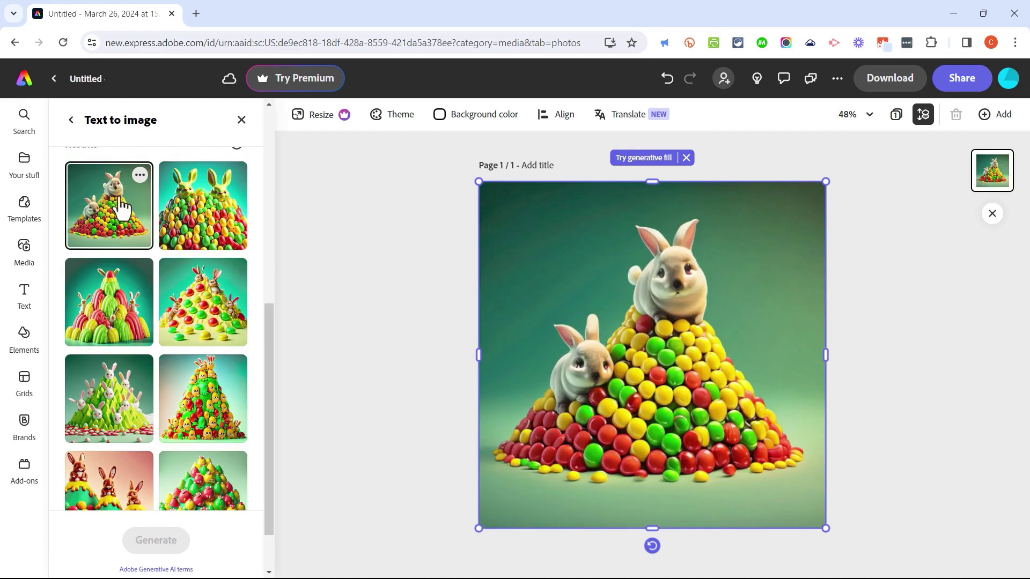
Step: Remove the two-bunny image's green background and enlarge it to nearly fill the page
{"action": "left_click", "coordinate": [242, 120]}
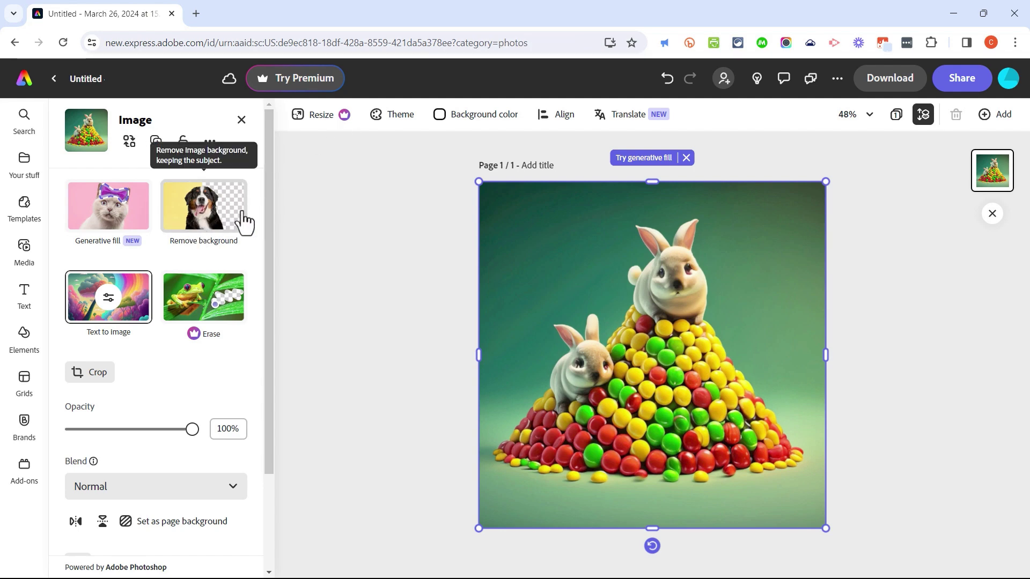
{"action": "left_click", "coordinate": [203, 212]}
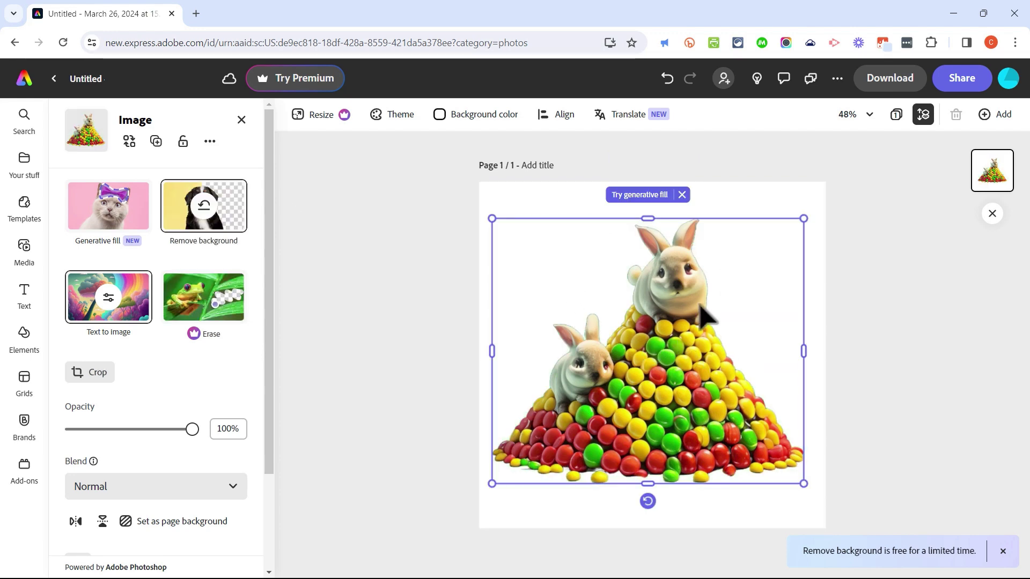
{"action": "left_click_drag", "start_coordinate": [804, 219], "coordinate": [832, 192]}
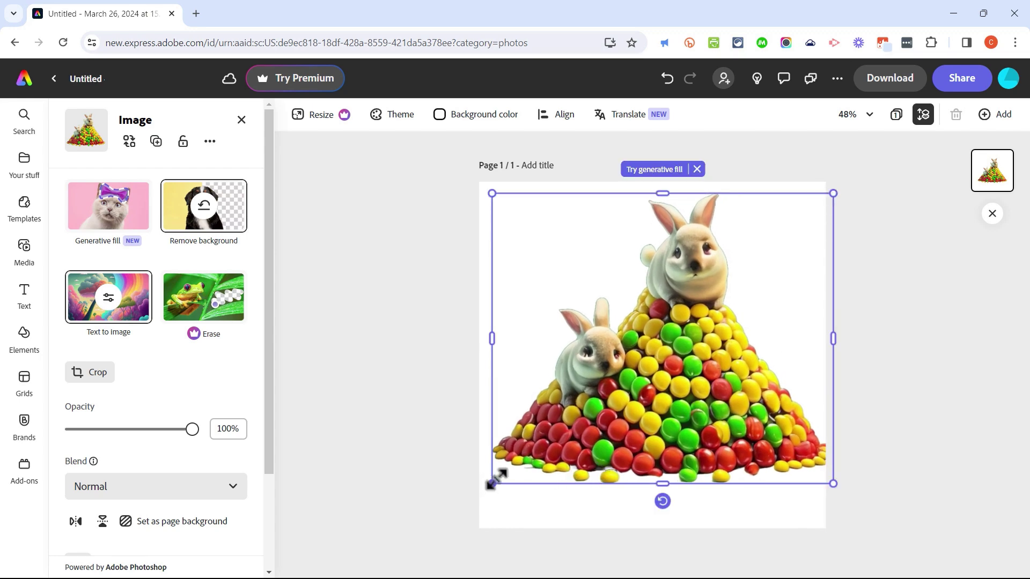
{"action": "left_click_drag", "start_coordinate": [492, 483], "coordinate": [483, 490]}
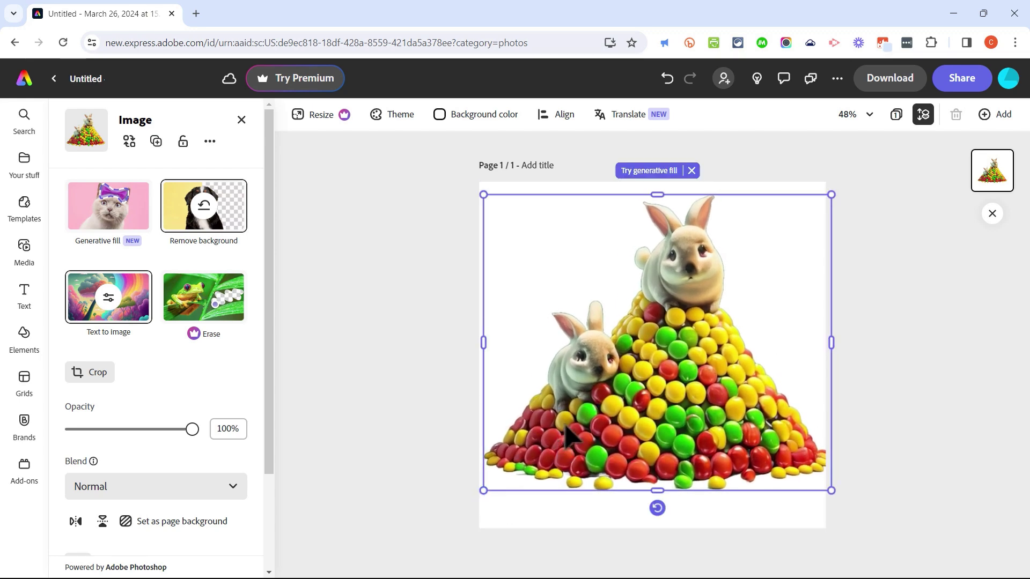
Step: Undo the last resize, set image brightness to -2, and review Effects and Animation without applying them
{"action": "key", "text": "ctrl+z"}
{"action": "scroll", "coordinate": [180, 301], "scroll_direction": "down", "scroll_amount": 3}
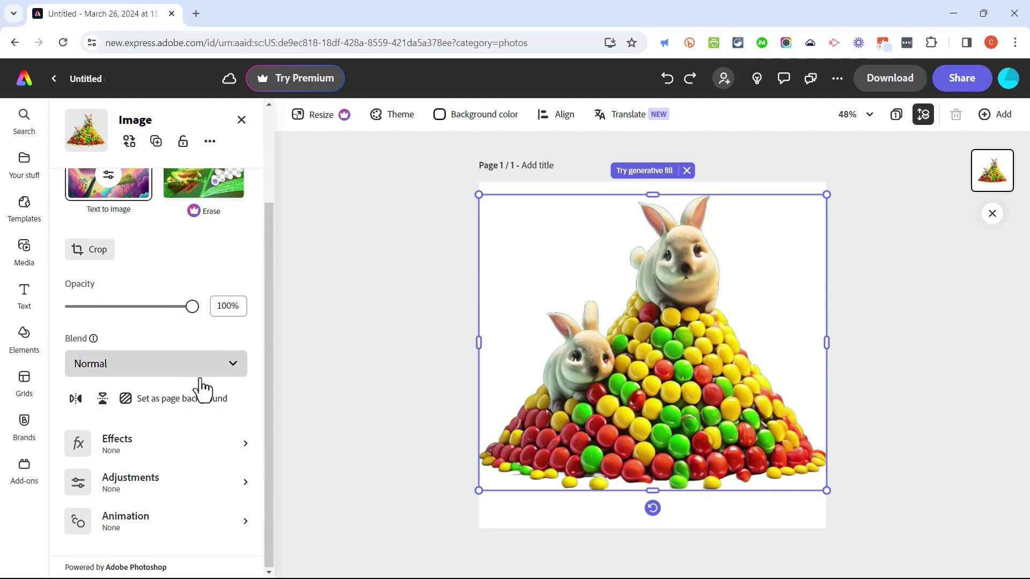
{"action": "left_click", "coordinate": [115, 449]}
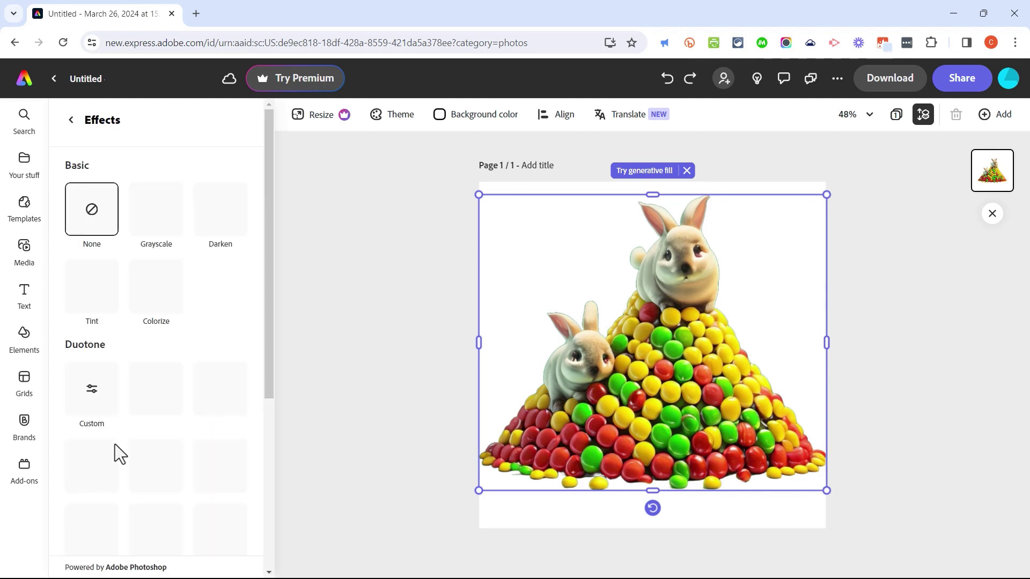
{"action": "key", "text": "Escape"}
{"action": "scroll", "coordinate": [232, 441], "scroll_direction": "down", "scroll_amount": 3}
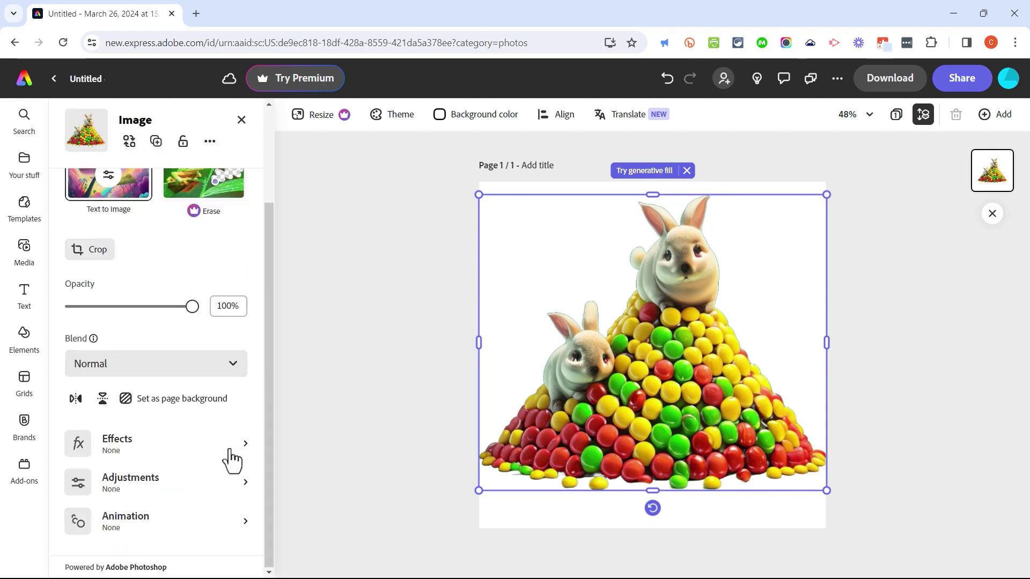
{"action": "left_click", "coordinate": [153, 483]}
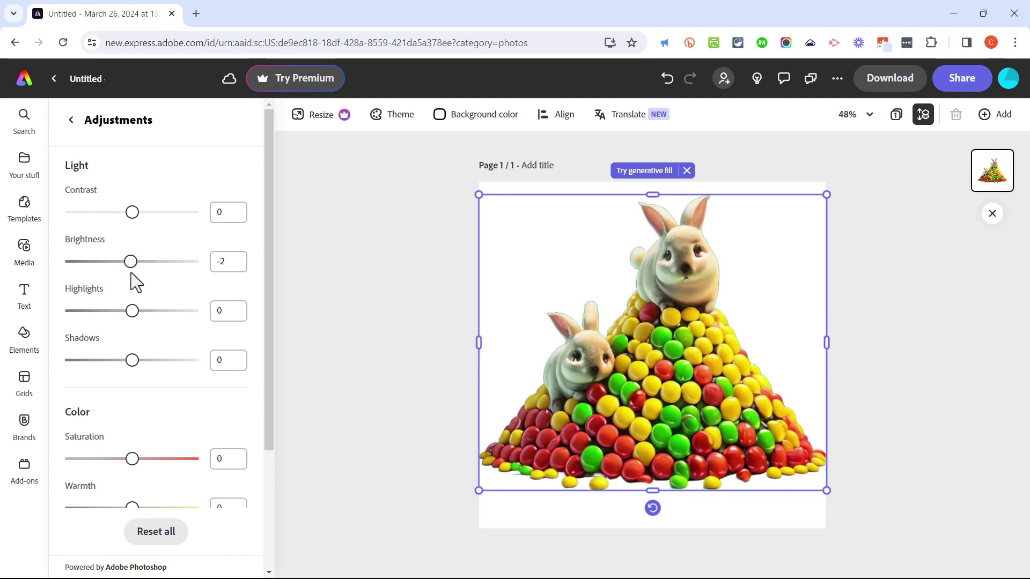
{"action": "key", "text": "Escape"}
{"action": "scroll", "coordinate": [208, 413], "scroll_direction": "down", "scroll_amount": 3}
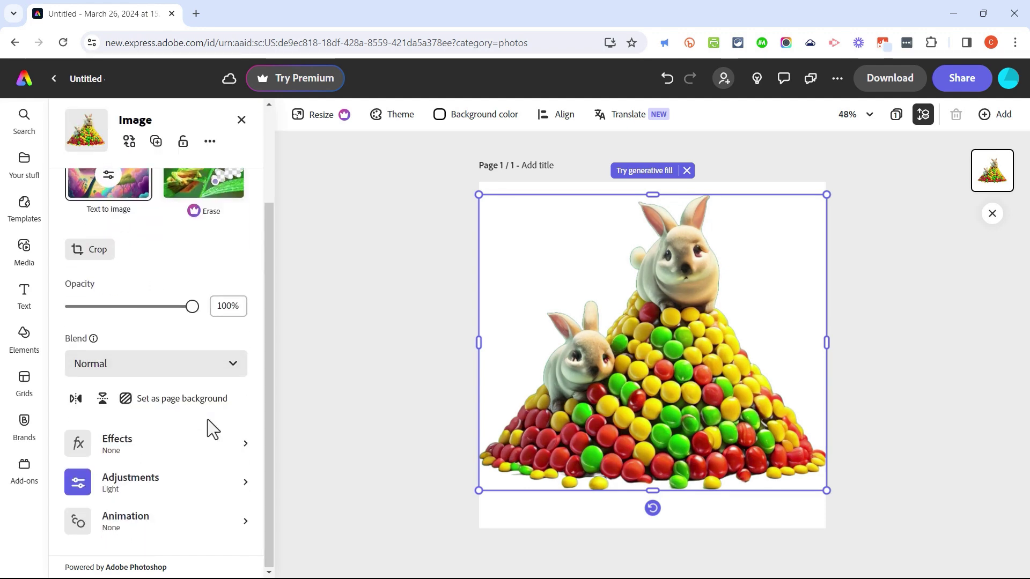
{"action": "left_click", "coordinate": [137, 523]}
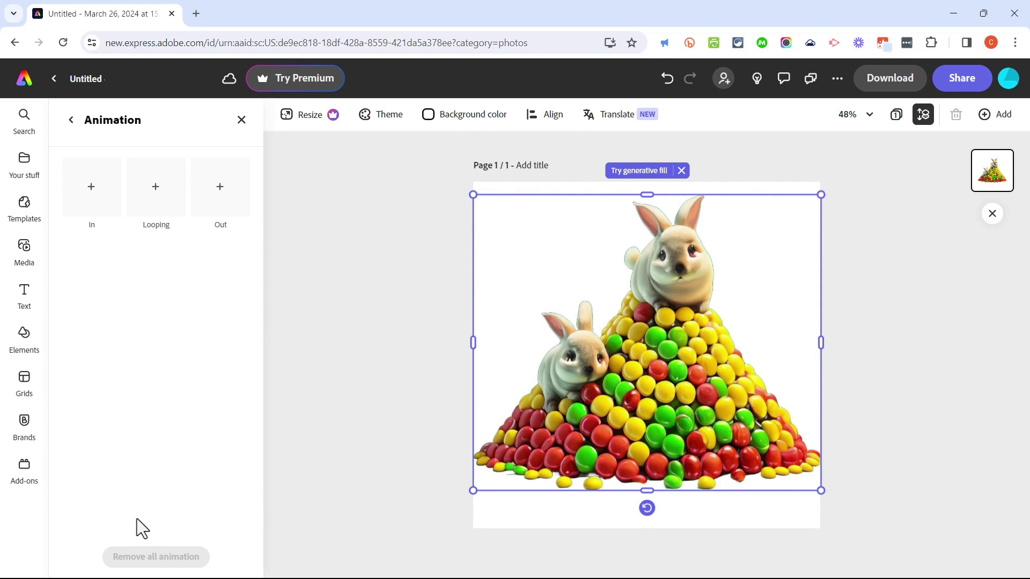
{"action": "left_click", "coordinate": [241, 121]}
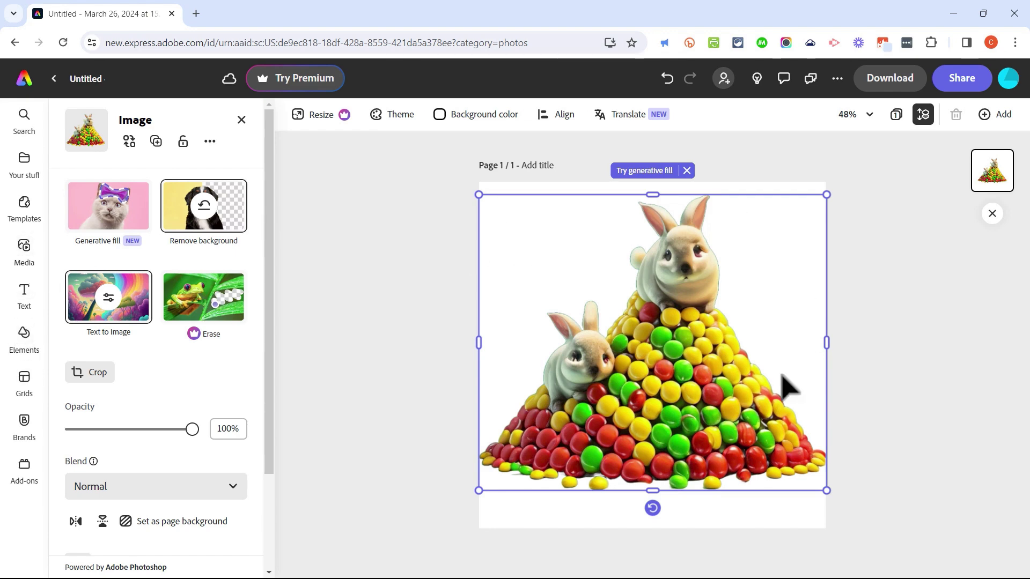
Step: Add a 'meadow' stock photo and stretch it to cover the entire page
{"action": "left_click", "coordinate": [881, 384]}
{"action": "left_click", "coordinate": [26, 249]}
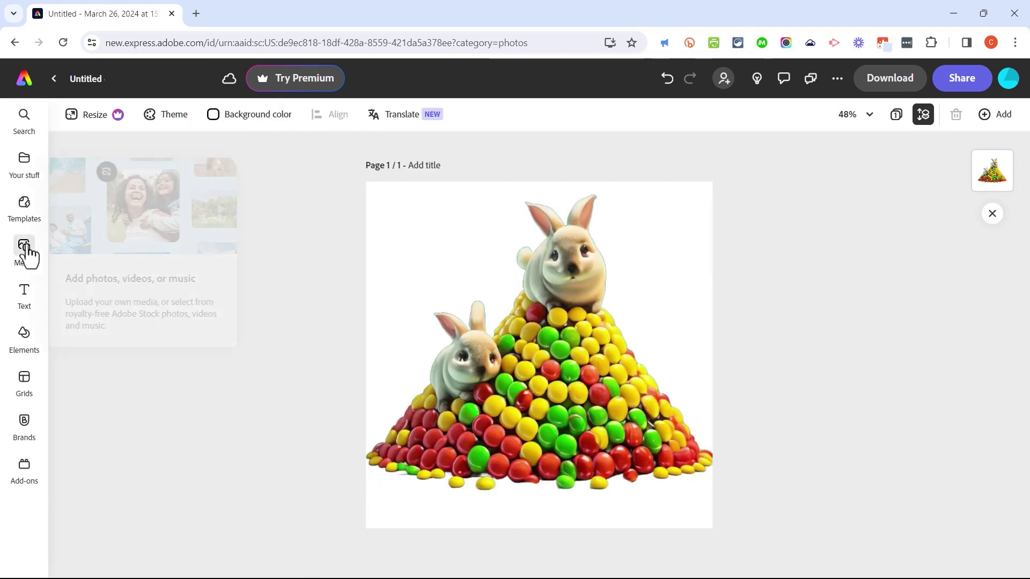
{"action": "left_click", "coordinate": [153, 241]}
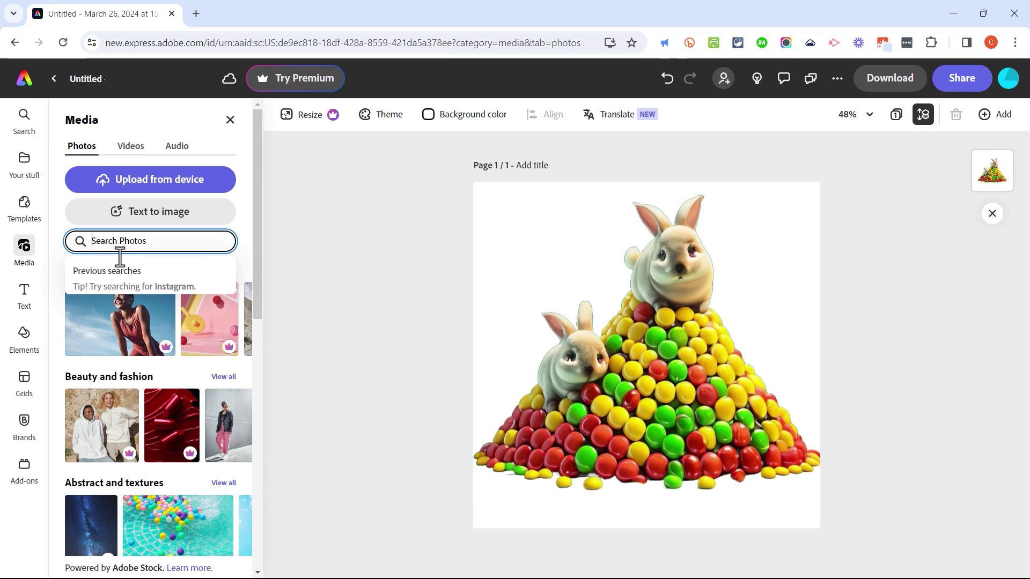
{"action": "type", "text": "meadow"}
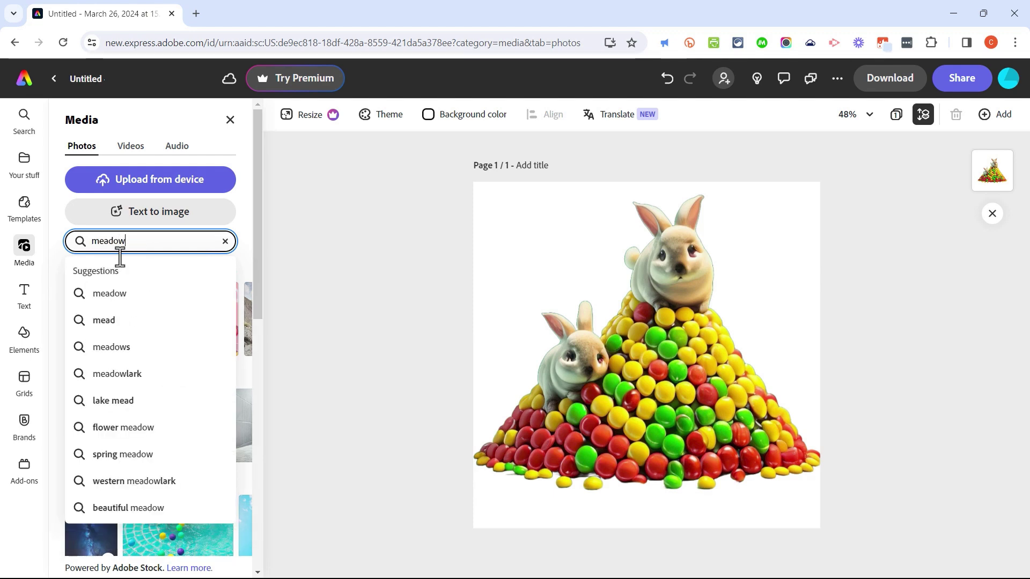
{"action": "key", "text": "Return"}
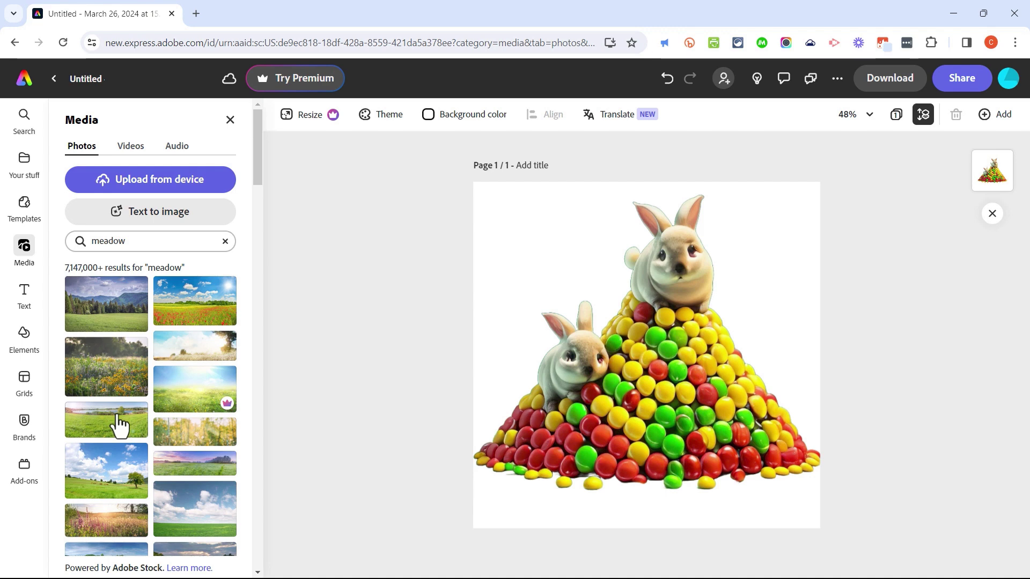
{"action": "left_click", "coordinate": [119, 424]}
{"action": "left_click_drag", "start_coordinate": [583, 329], "coordinate": [552, 230]}
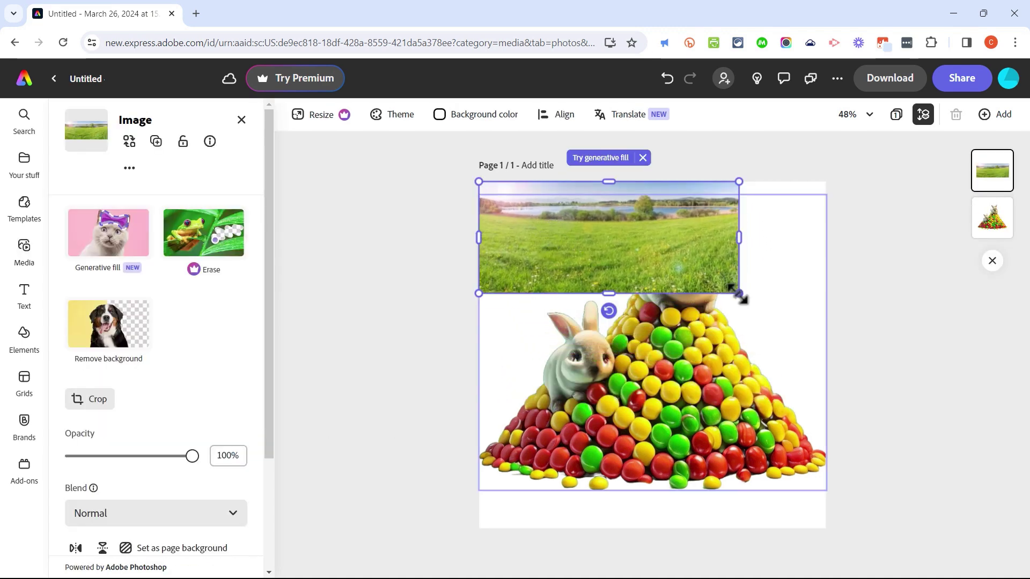
{"action": "left_click_drag", "start_coordinate": [739, 293], "coordinate": [1011, 534]}
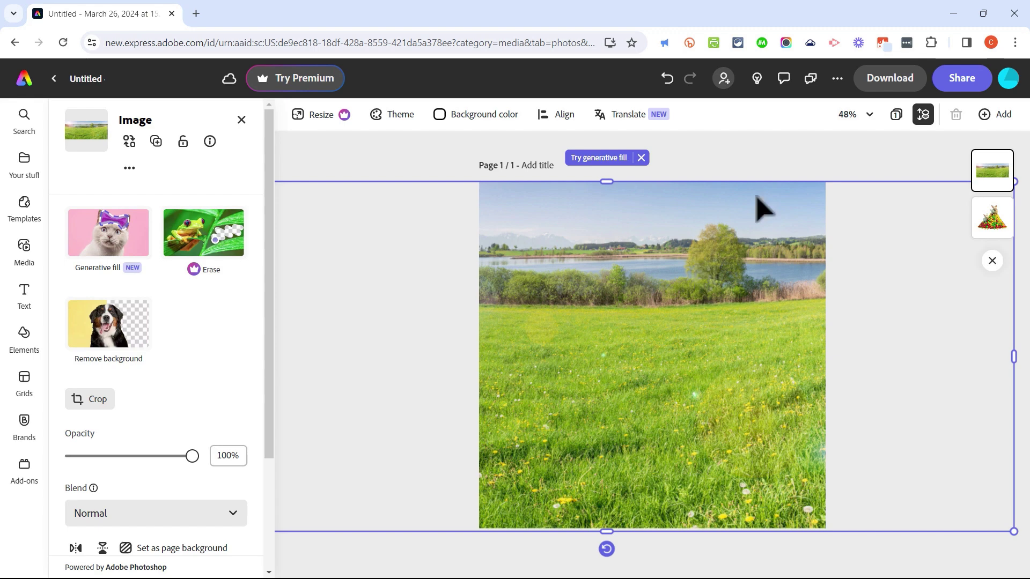
Step: Reorder the layers so the meadow photo sits behind the bunny candy image
{"action": "left_click_drag", "start_coordinate": [995, 176], "coordinate": [1001, 237]}
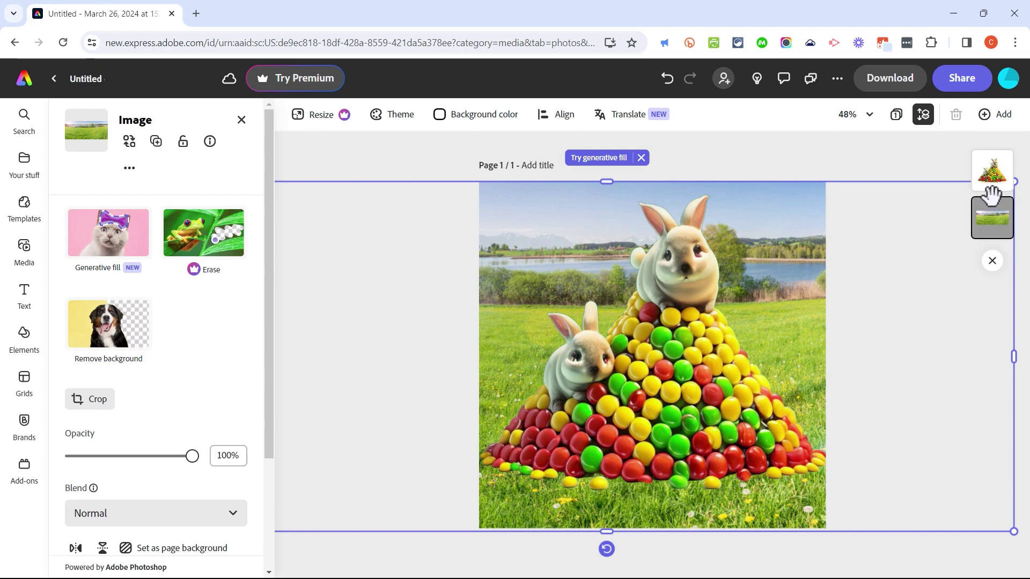
{"action": "left_click", "coordinate": [991, 262]}
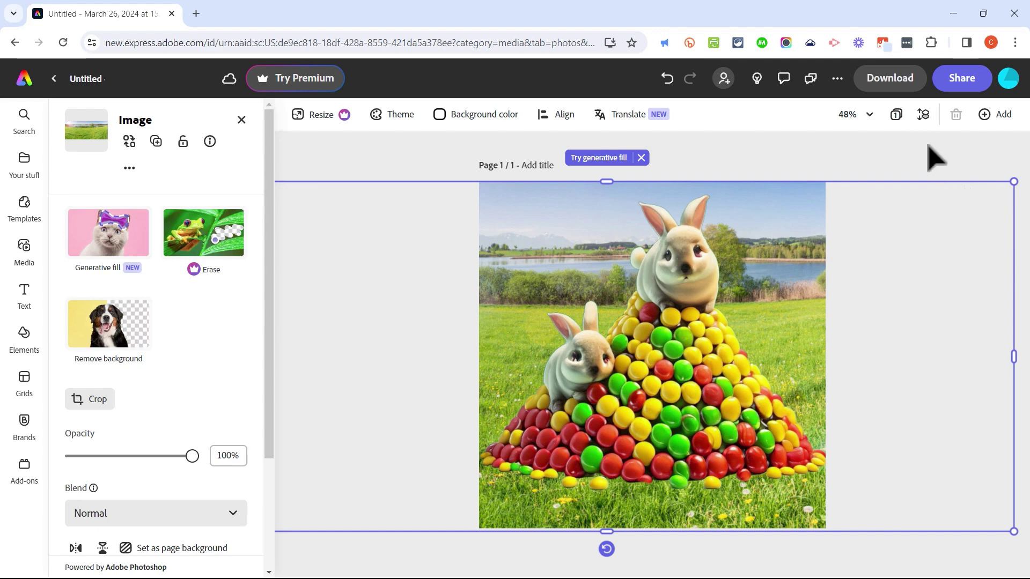
{"action": "left_click", "coordinate": [925, 117]}
{"action": "mouse_move", "coordinate": [991, 172]}
{"action": "left_mouse_down"}
{"action": "mouse_move", "coordinate": [988, 220]}
{"action": "mouse_move", "coordinate": [990, 169]}
{"action": "left_mouse_up"}
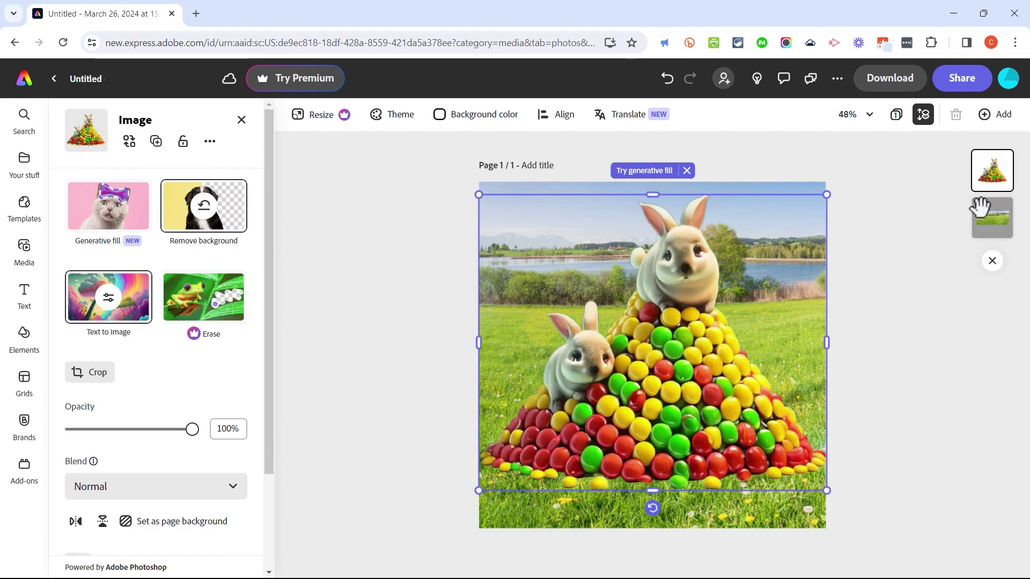
{"action": "left_click", "coordinate": [982, 356]}
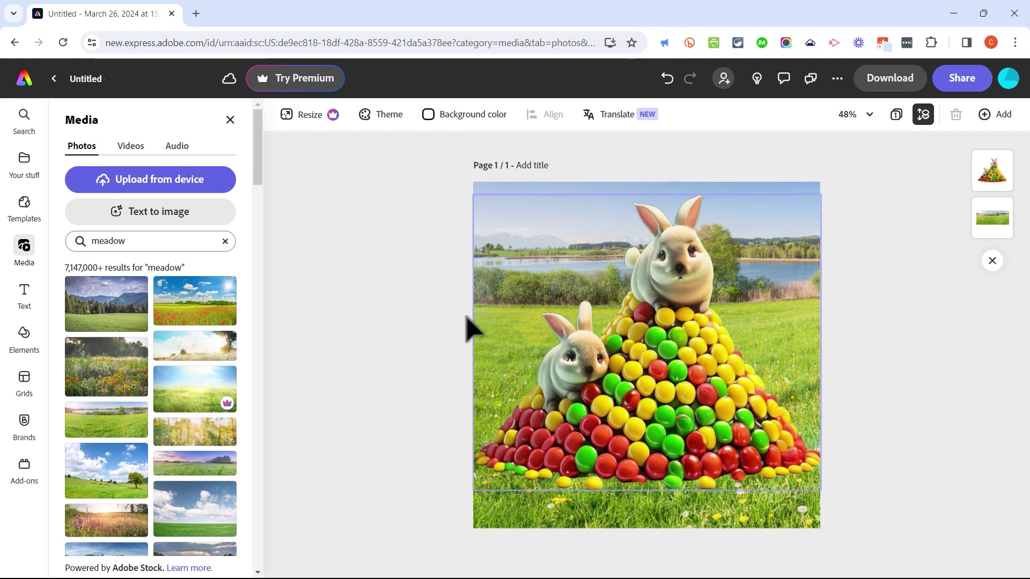
Step: Add the Spring Special design from the Seasonal text designs
{"action": "left_click", "coordinate": [27, 300]}
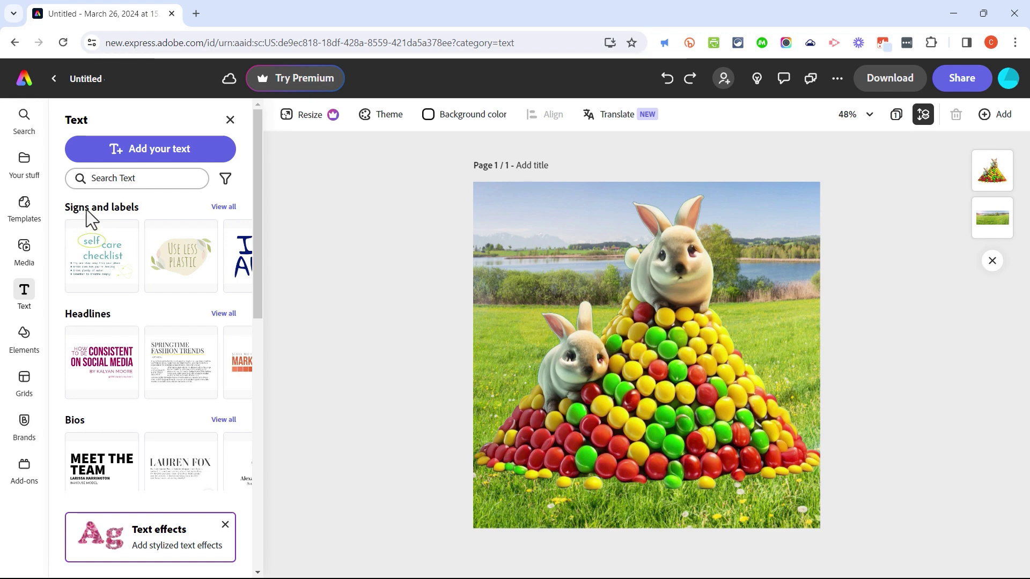
{"action": "scroll", "coordinate": [115, 343], "scroll_direction": "down", "scroll_amount": 3}
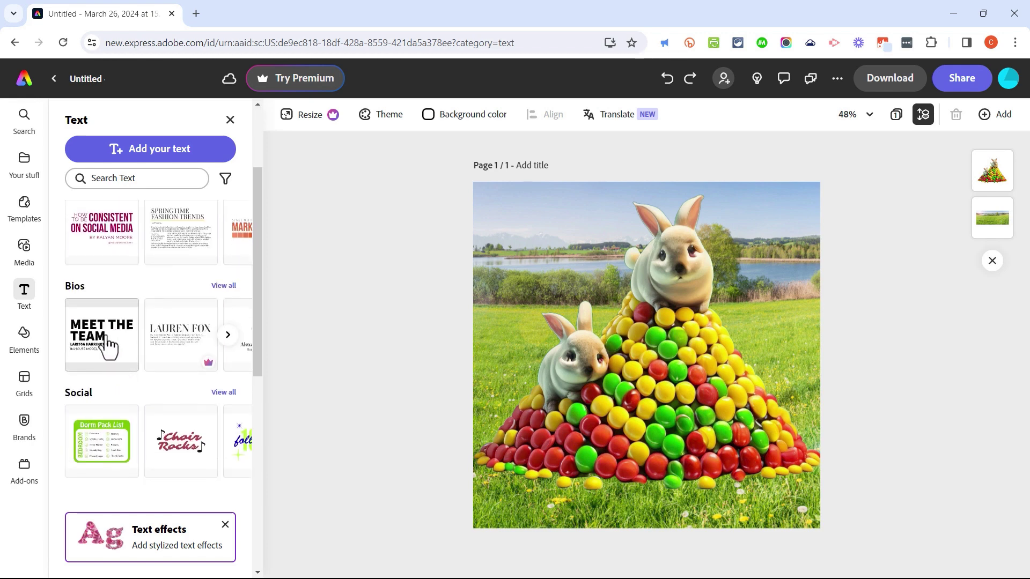
{"action": "scroll", "coordinate": [140, 419], "scroll_direction": "down", "scroll_amount": 8}
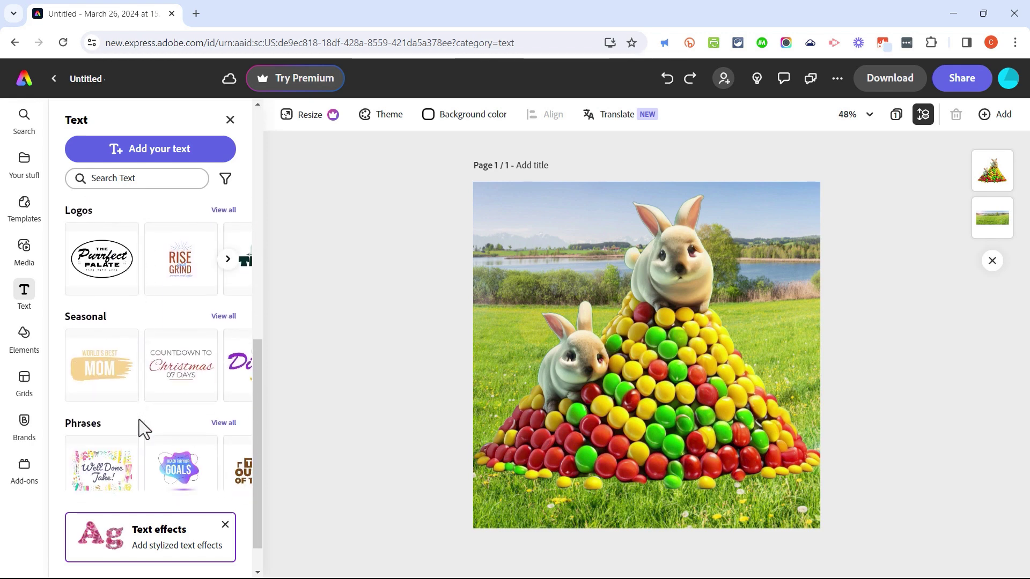
{"action": "scroll", "coordinate": [140, 420], "scroll_direction": "down", "scroll_amount": 1}
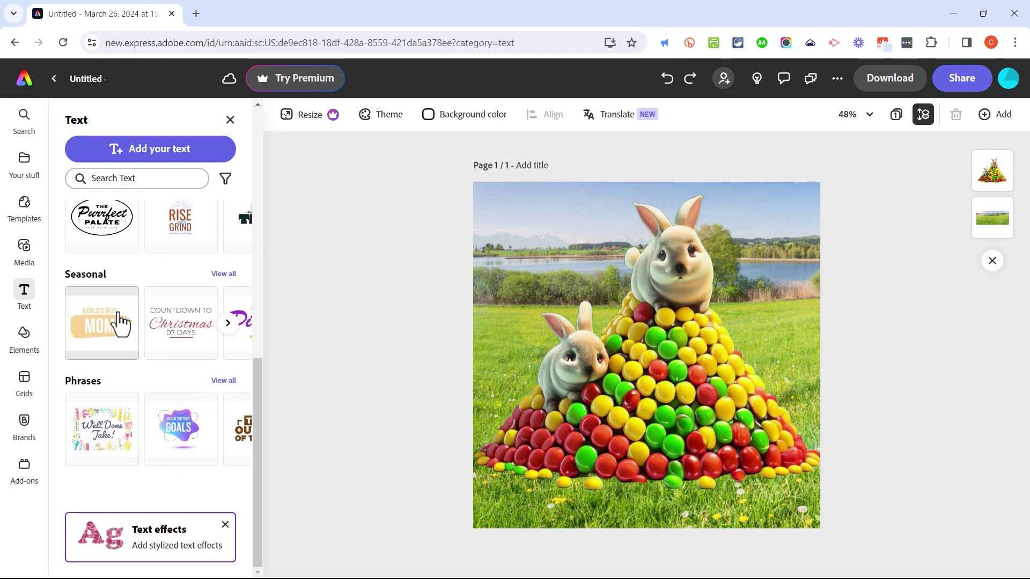
{"action": "left_click", "coordinate": [224, 274]}
{"action": "scroll", "coordinate": [215, 292], "scroll_direction": "down", "scroll_amount": 5}
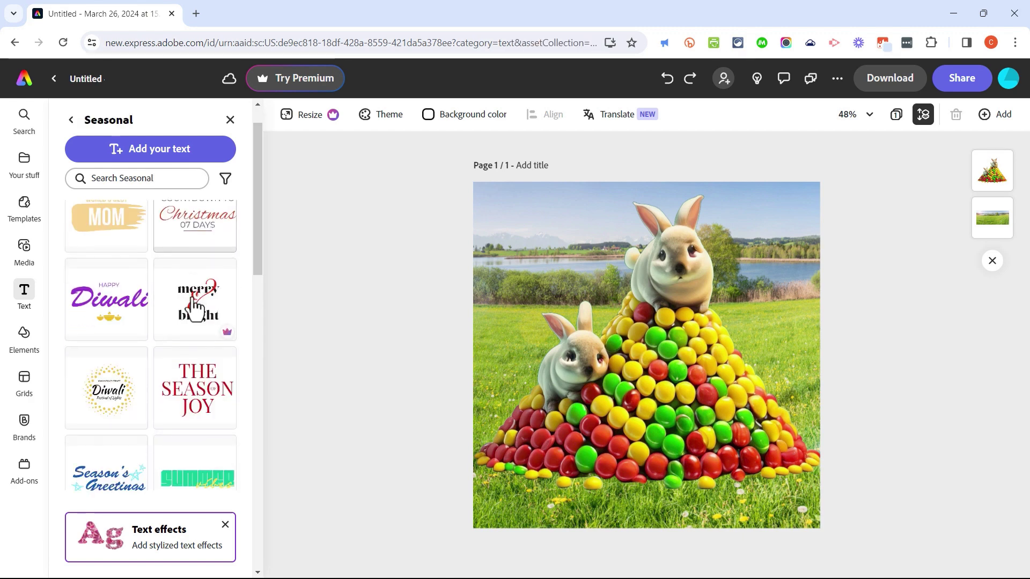
{"action": "scroll", "coordinate": [194, 308], "scroll_direction": "down", "scroll_amount": 2}
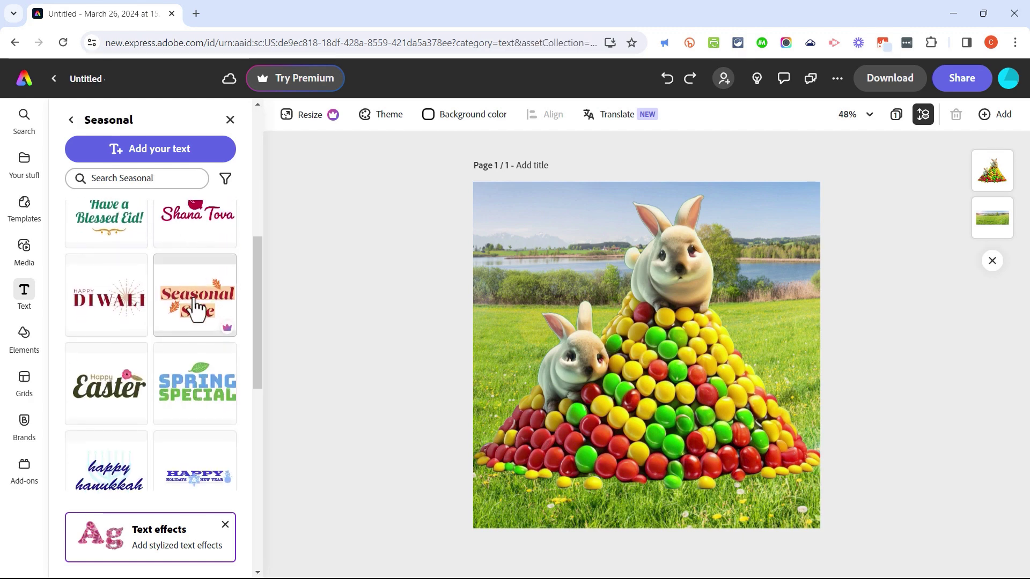
{"action": "left_click", "coordinate": [192, 386]}
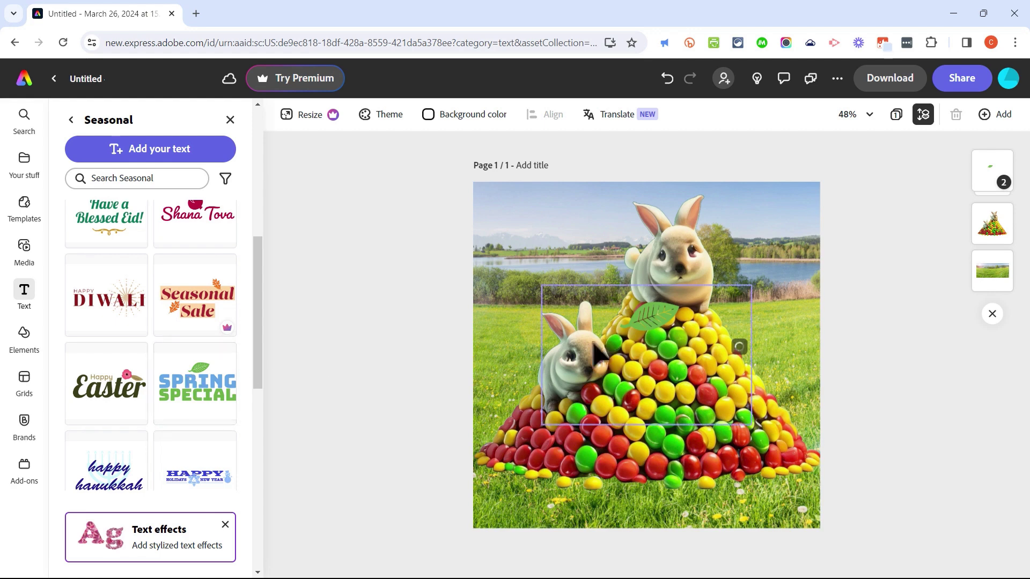
Step: Shrink the SPRING SPECIAL heading and place it in the page's top-left corner
{"action": "left_click_drag", "start_coordinate": [665, 370], "coordinate": [604, 253]}
{"action": "left_click_drag", "start_coordinate": [676, 190], "coordinate": [603, 244]}
{"action": "left_click_drag", "start_coordinate": [572, 295], "coordinate": [571, 209]}
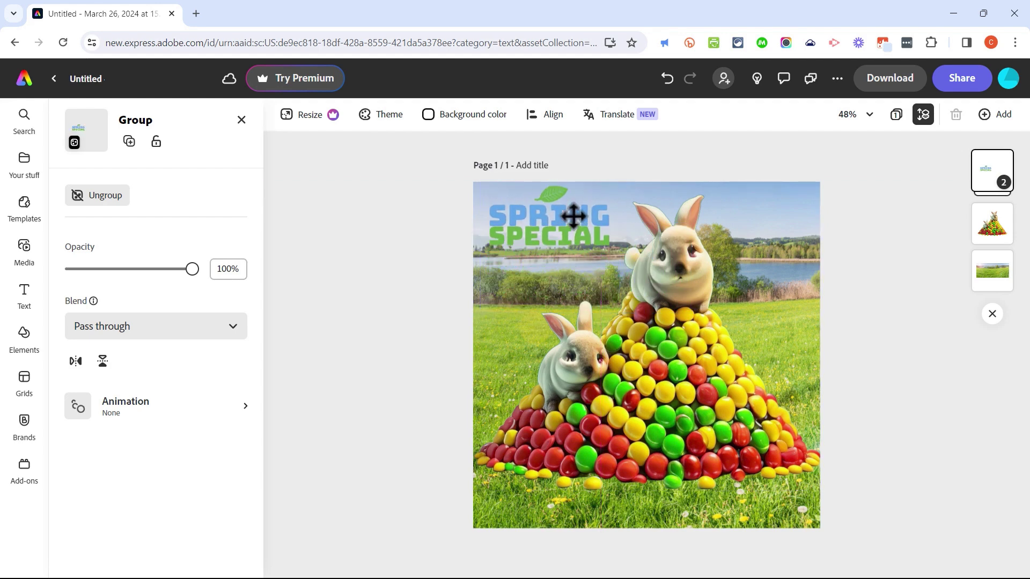
Step: Replace the word SPRING in the heading with DIG
{"action": "left_click", "coordinate": [561, 227]}
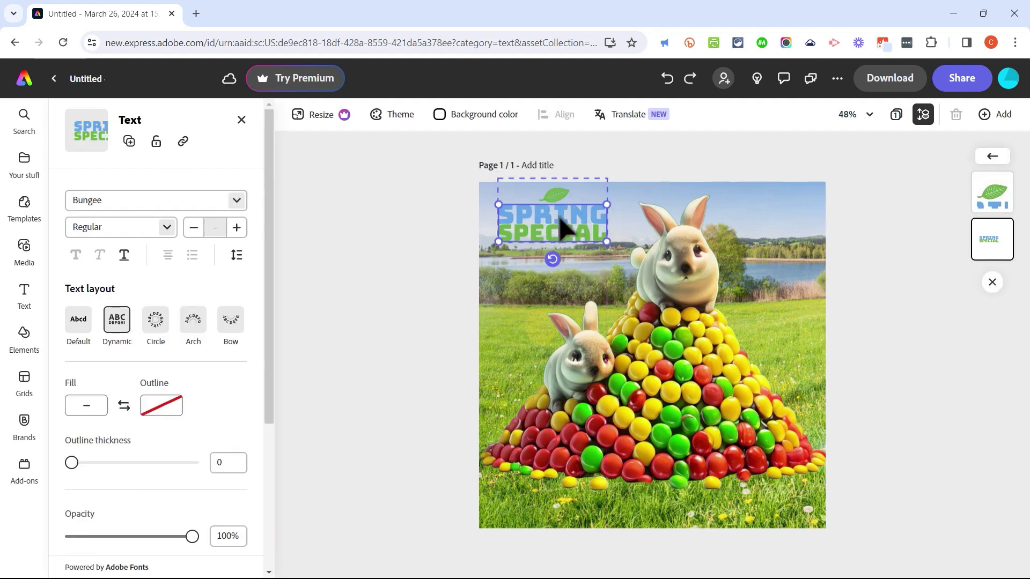
{"action": "double_click", "coordinate": [555, 216]}
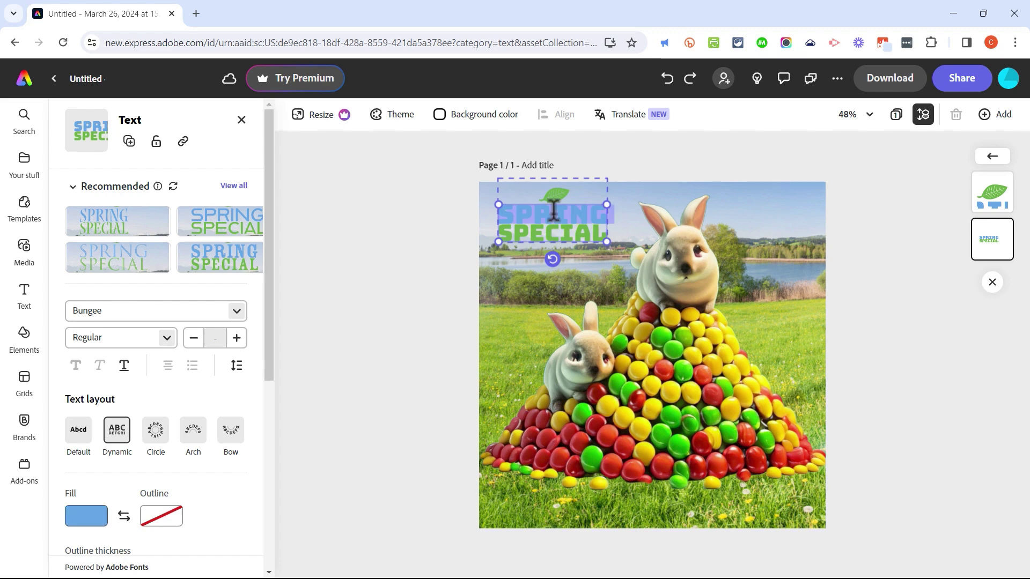
{"action": "type", "text": "DIG"}
{"action": "key", "text": "Return"}
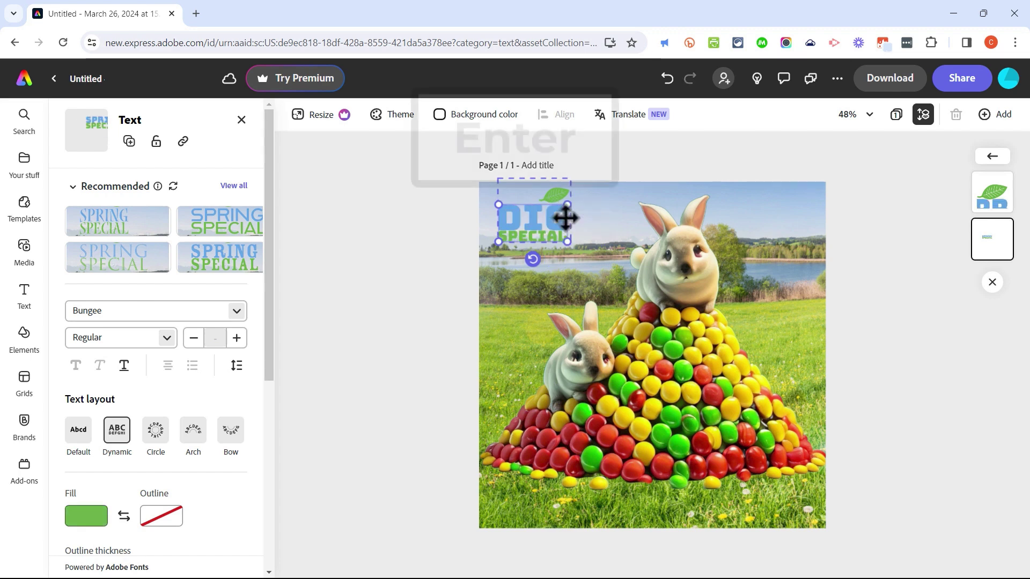
Step: Nudge the heading's leaf decoration slightly down and right beside DIG IN
{"action": "left_click", "coordinate": [526, 229]}
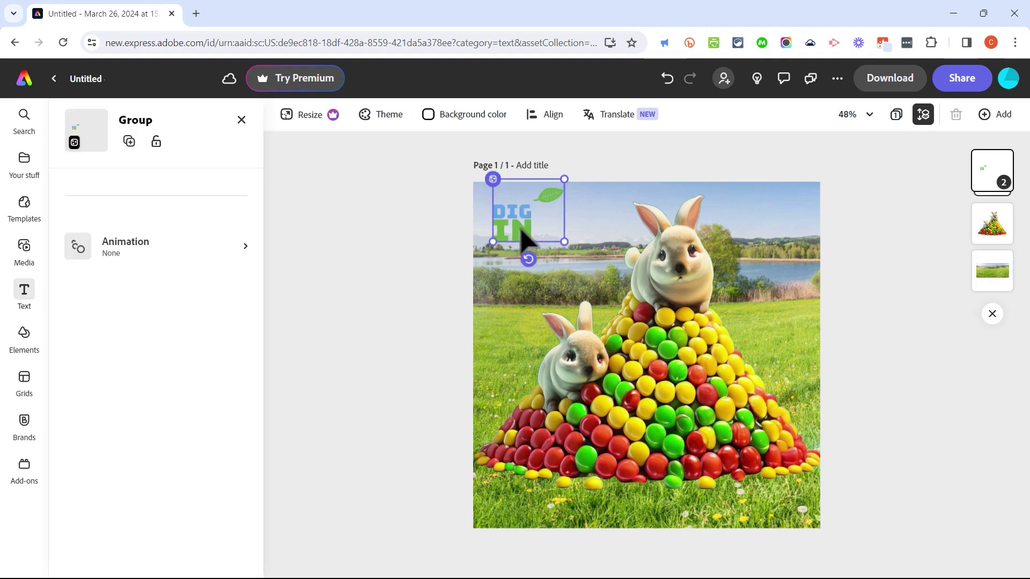
{"action": "left_click", "coordinate": [528, 230]}
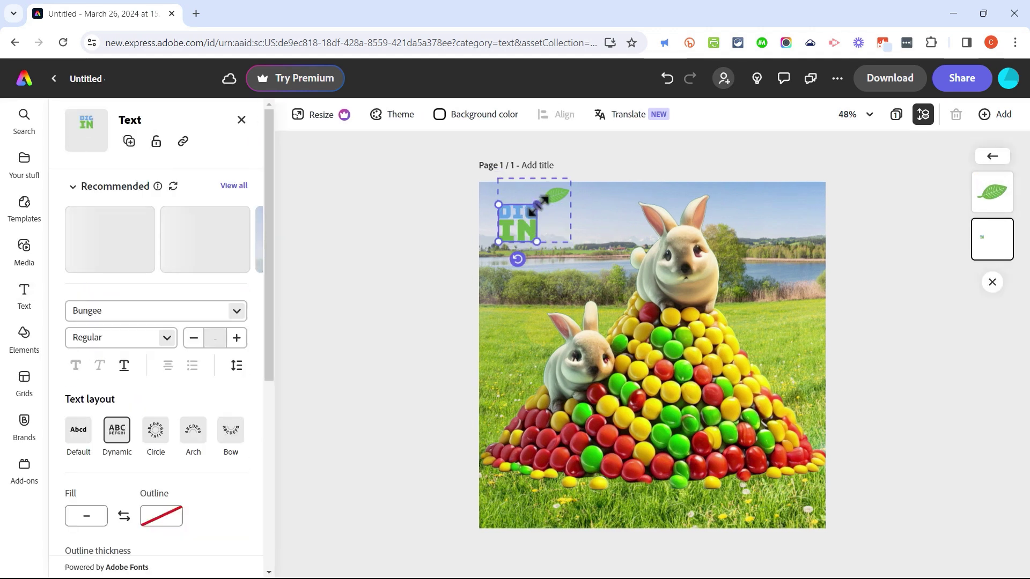
{"action": "left_click", "coordinate": [558, 200]}
{"action": "mouse_move", "coordinate": [560, 202]}
{"action": "left_mouse_down"}
{"action": "mouse_move", "coordinate": [575, 207]}
{"action": "mouse_move", "coordinate": [569, 199]}
{"action": "left_mouse_up"}
{"action": "left_click", "coordinate": [402, 322]}
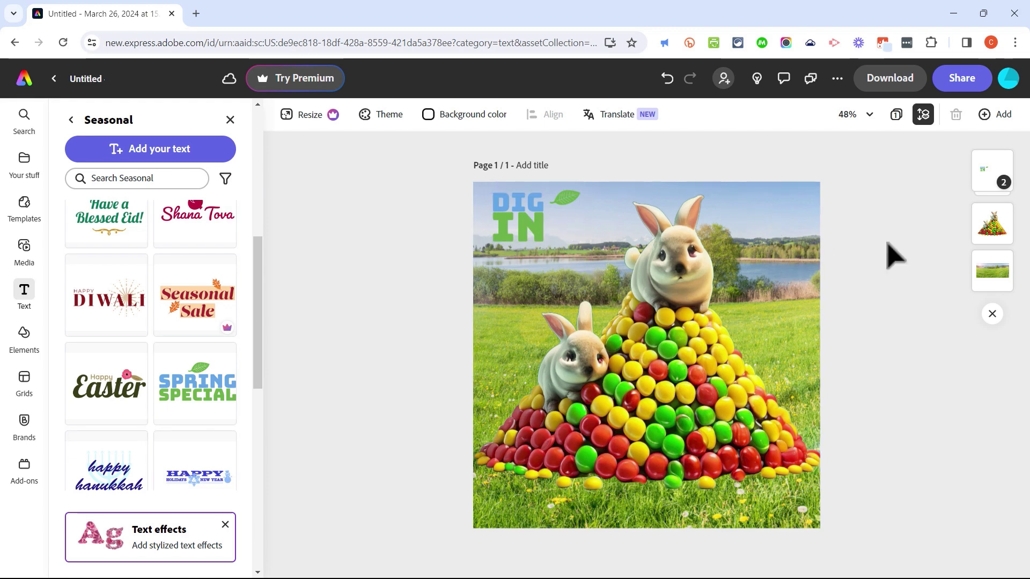
Step: Download the design as a PNG (Best for images), saved as Untitled (5).png
{"action": "left_click", "coordinate": [890, 81]}
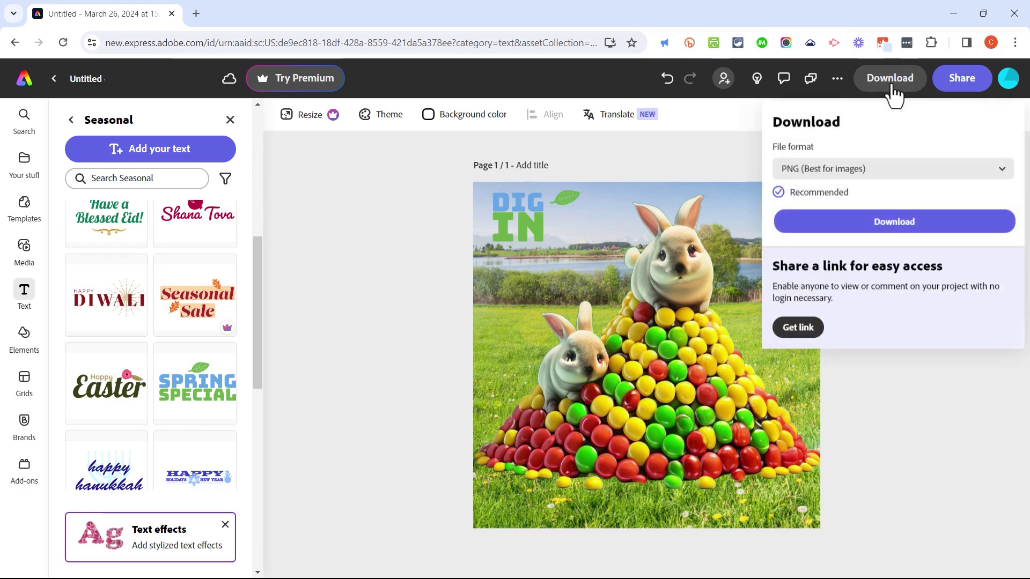
{"action": "left_click", "coordinate": [862, 170]}
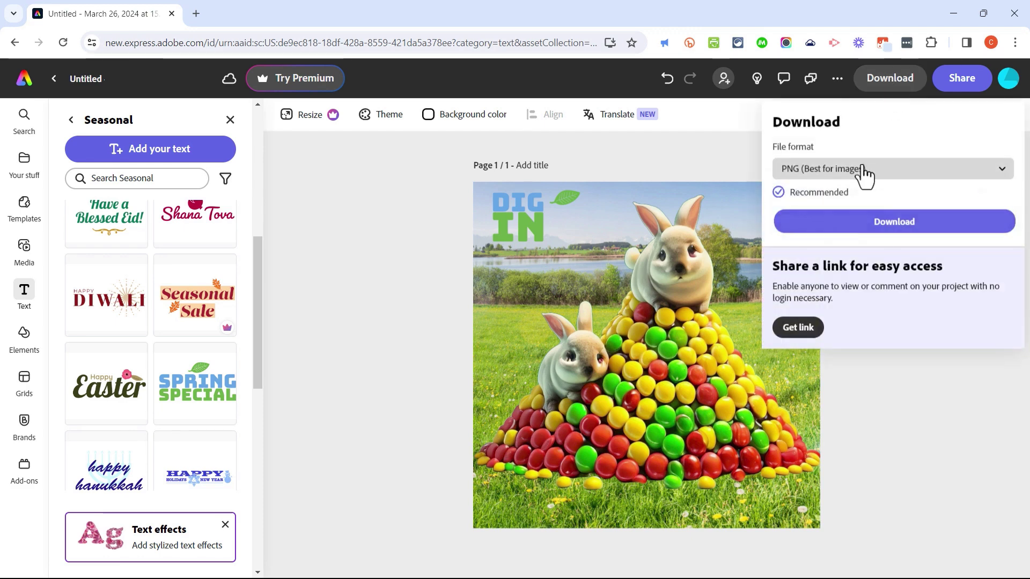
{"action": "left_click", "coordinate": [826, 199]}
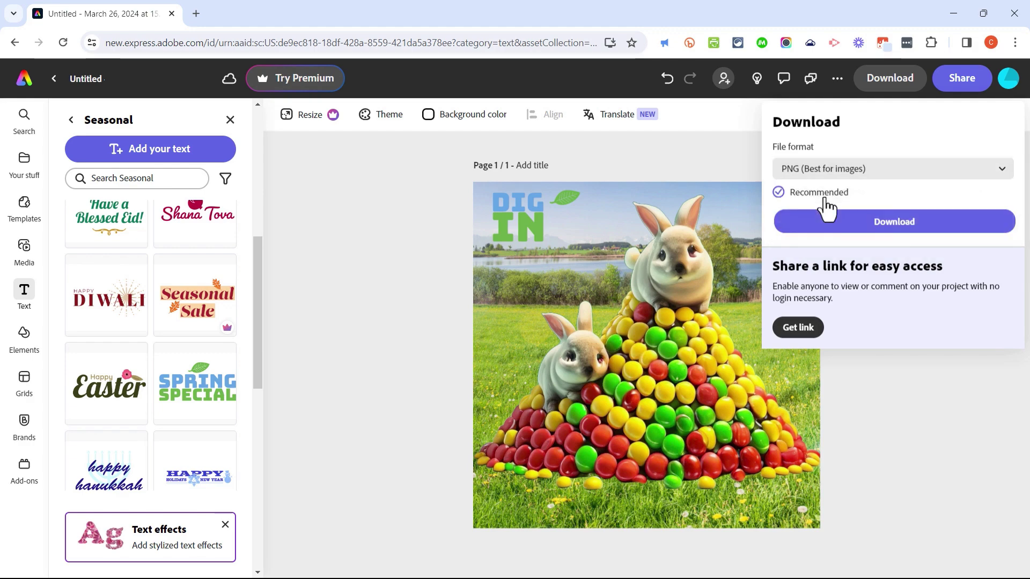
{"action": "left_click", "coordinate": [900, 225]}
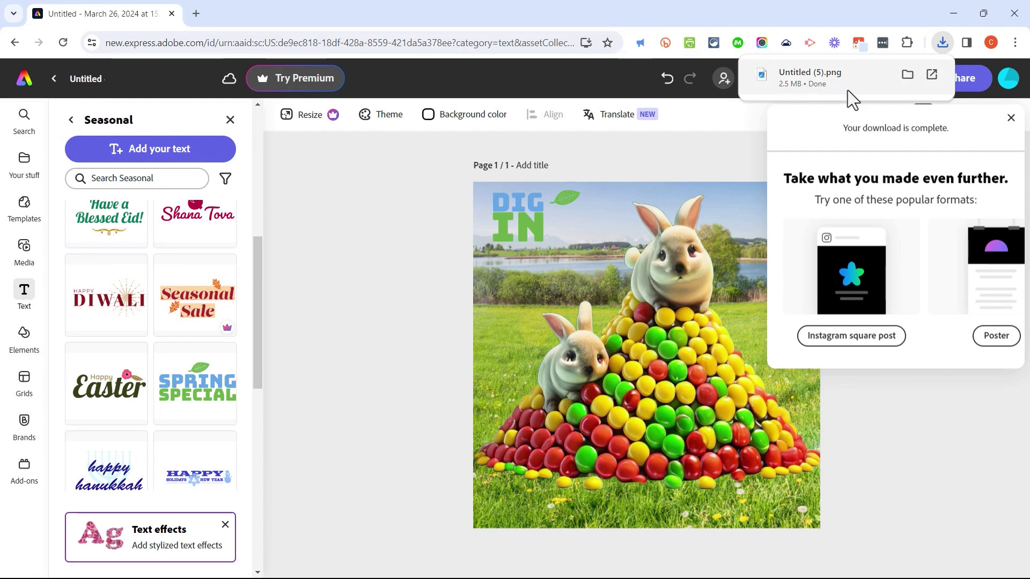
Step: Rename the project to 'Dig in to Spring' and download it again as PNG
{"action": "left_click", "coordinate": [306, 156]}
{"action": "left_click", "coordinate": [86, 79]}
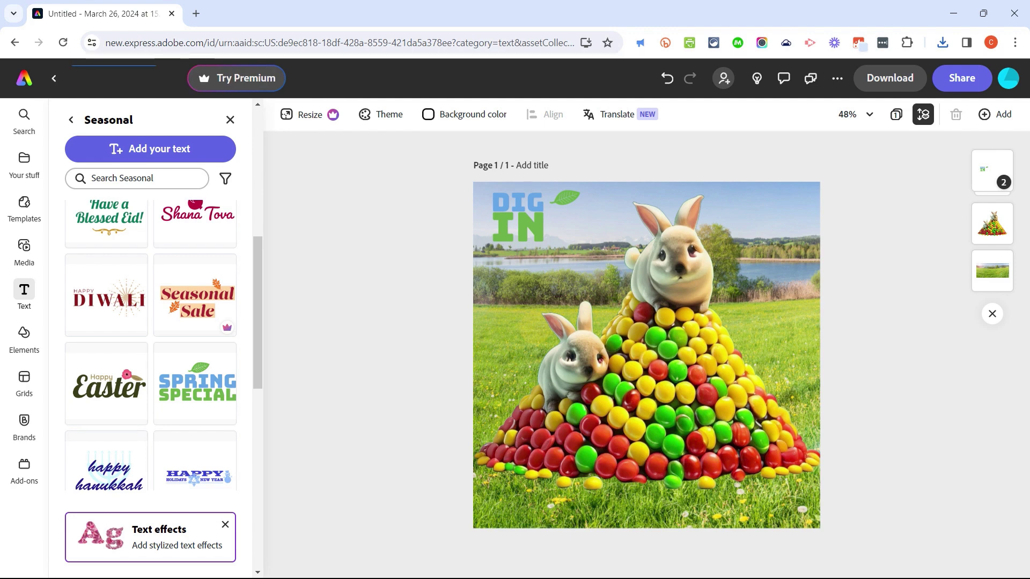
{"action": "type", "text": "Dig in to Spring"}
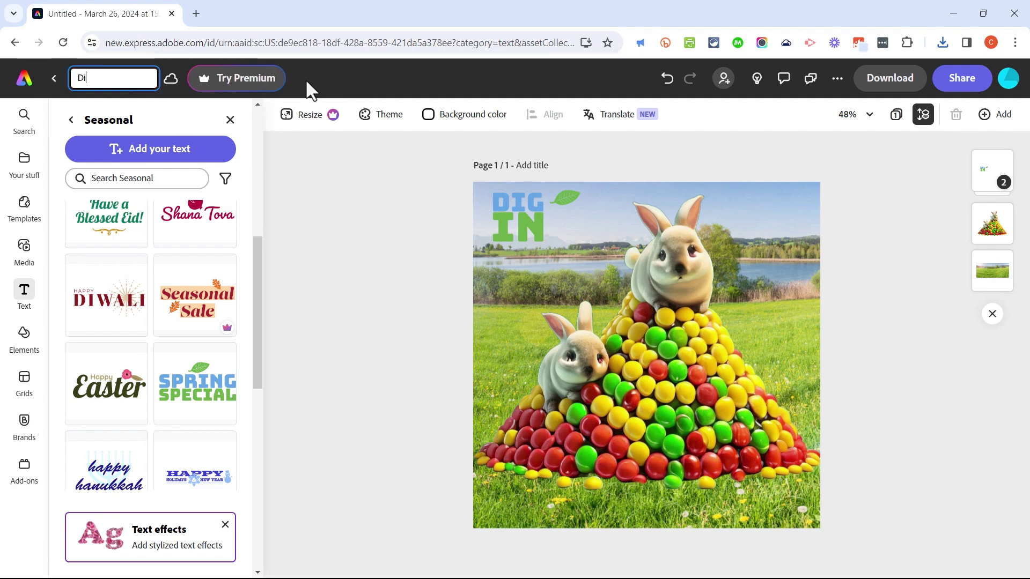
{"action": "key", "text": "Return"}
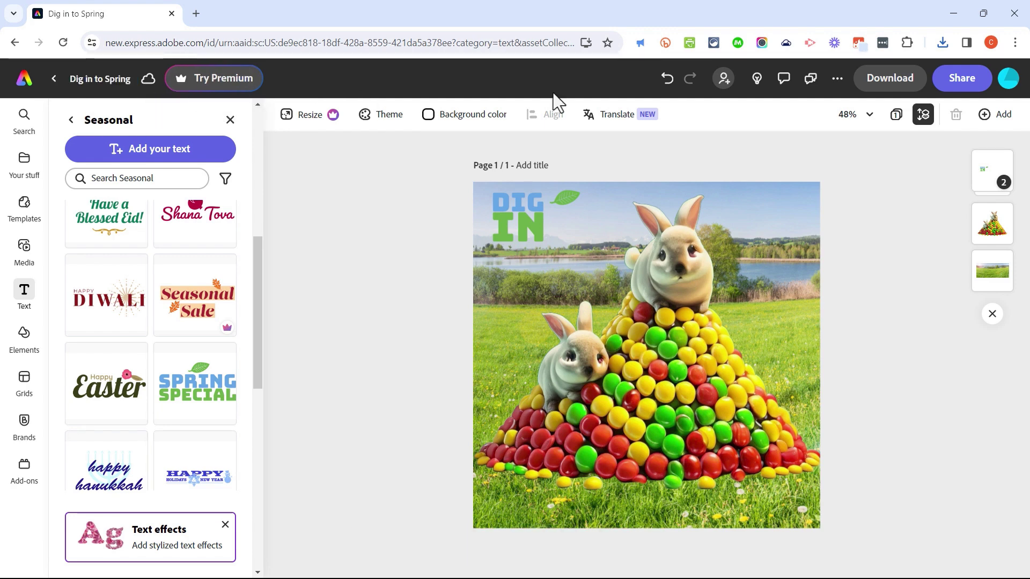
{"action": "left_click", "coordinate": [908, 87]}
{"action": "left_click", "coordinate": [870, 214]}
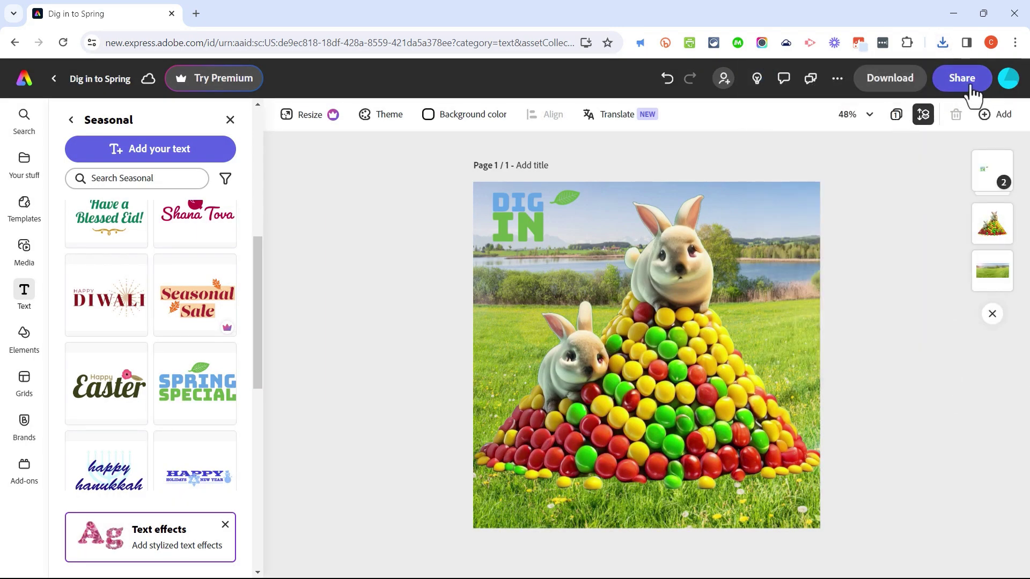
Step: Set the design's link access to Anyone with the link and copy the share link
{"action": "left_click", "coordinate": [963, 81]}
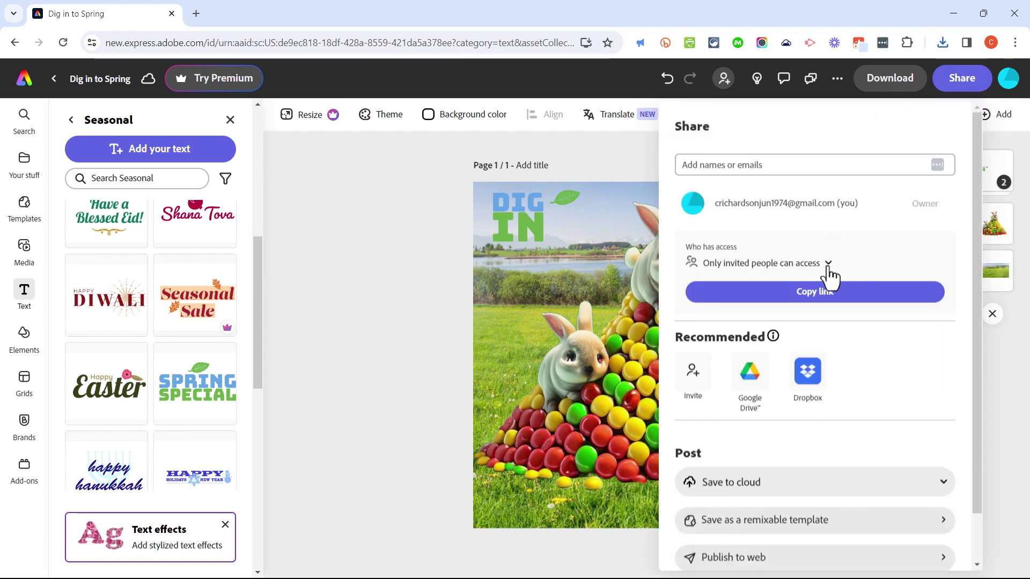
{"action": "left_click", "coordinate": [829, 264]}
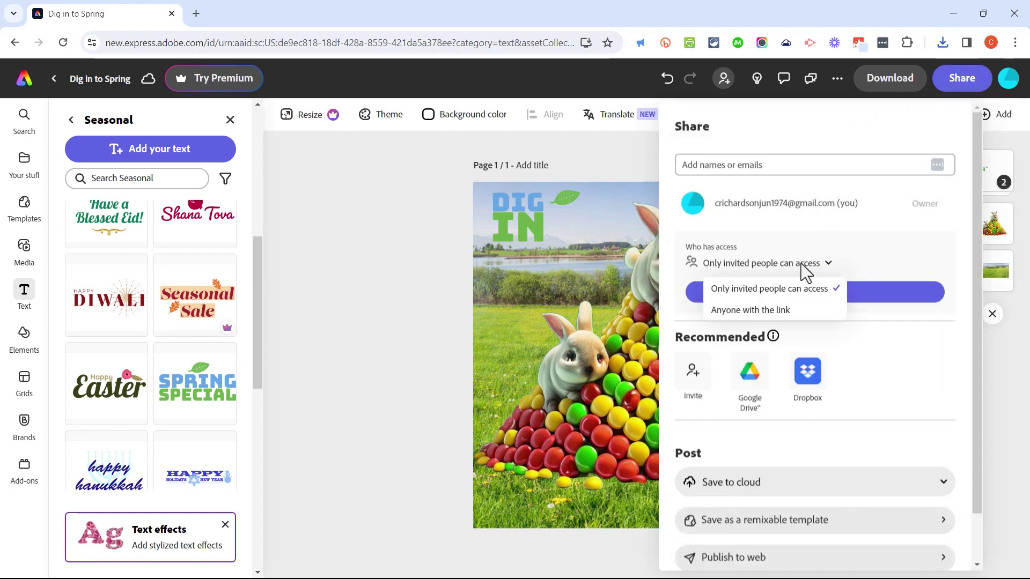
{"action": "left_click", "coordinate": [783, 310]}
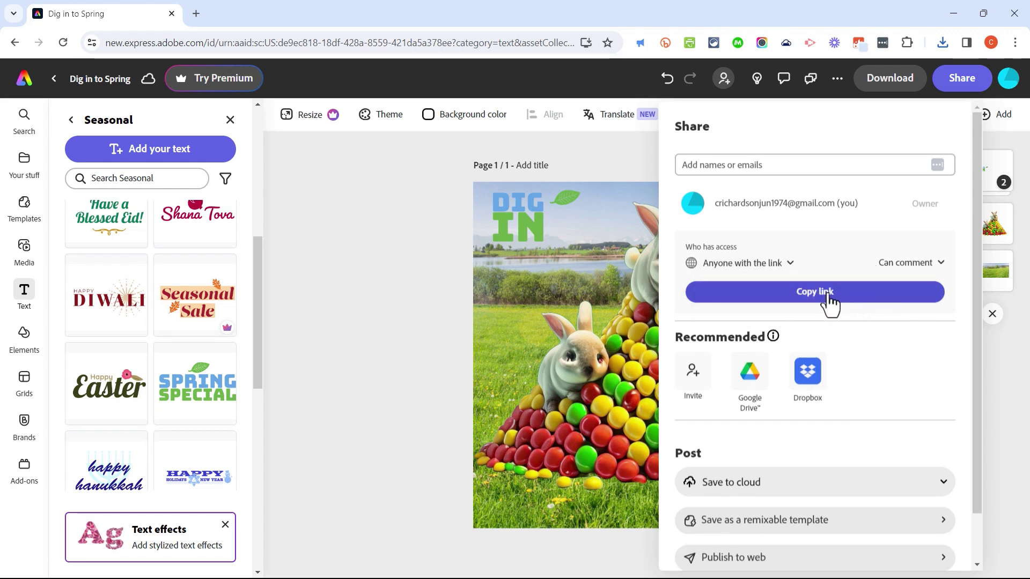
{"action": "left_click", "coordinate": [845, 295]}
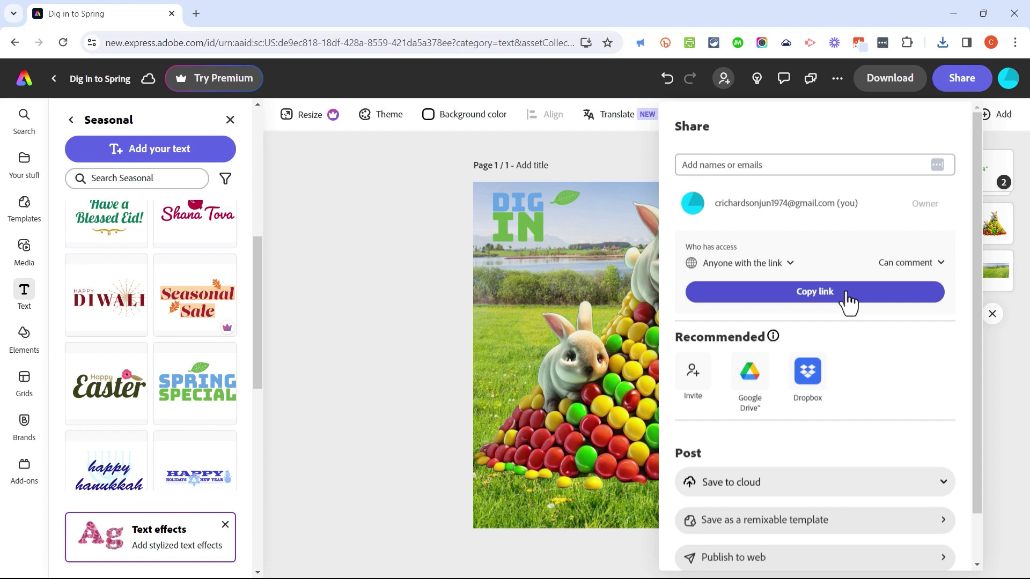
Step: Change the link permission from Can comment to Can edit and copy the updated link
{"action": "left_click", "coordinate": [941, 263]}
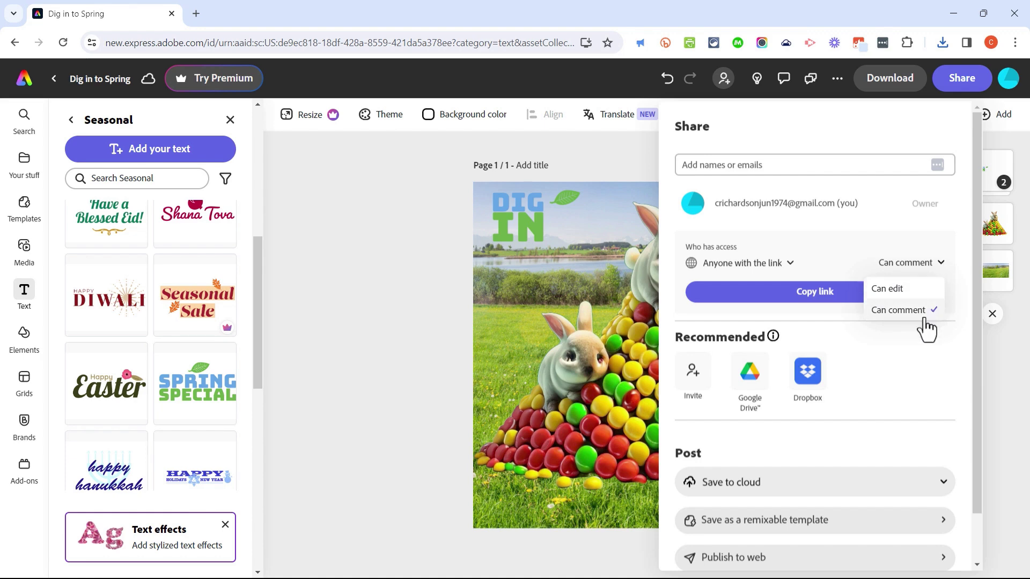
{"action": "left_click", "coordinate": [916, 290]}
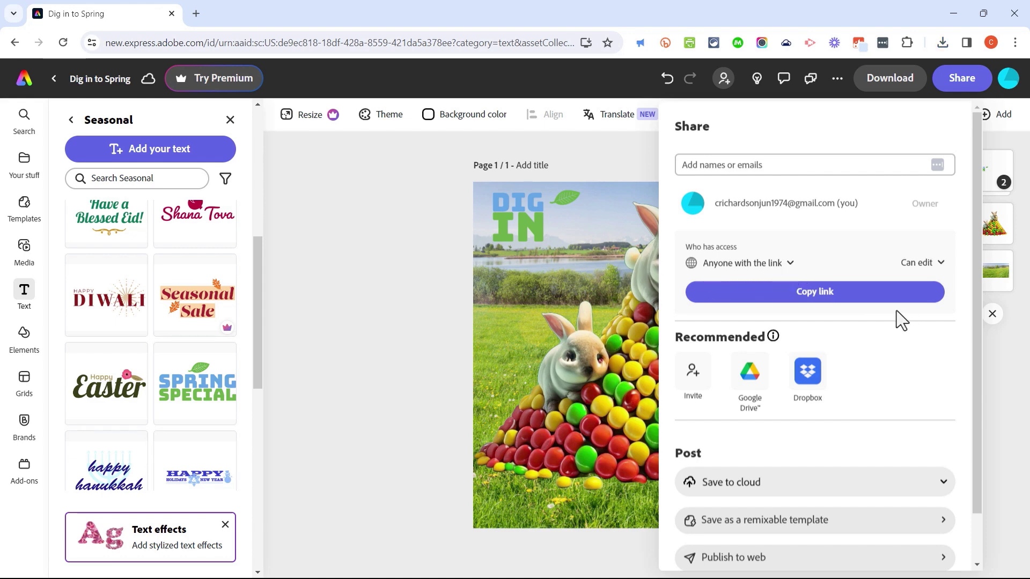
{"action": "left_click", "coordinate": [793, 289]}
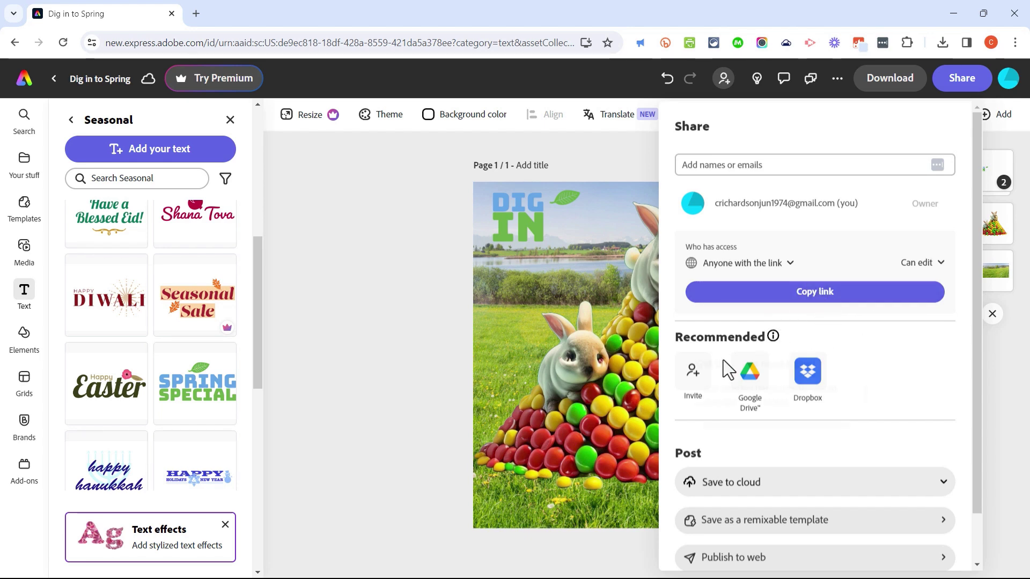
Step: Close the invite dialog and publish 'Dig in to Spring' to the web with Publish link
{"action": "left_click", "coordinate": [691, 382]}
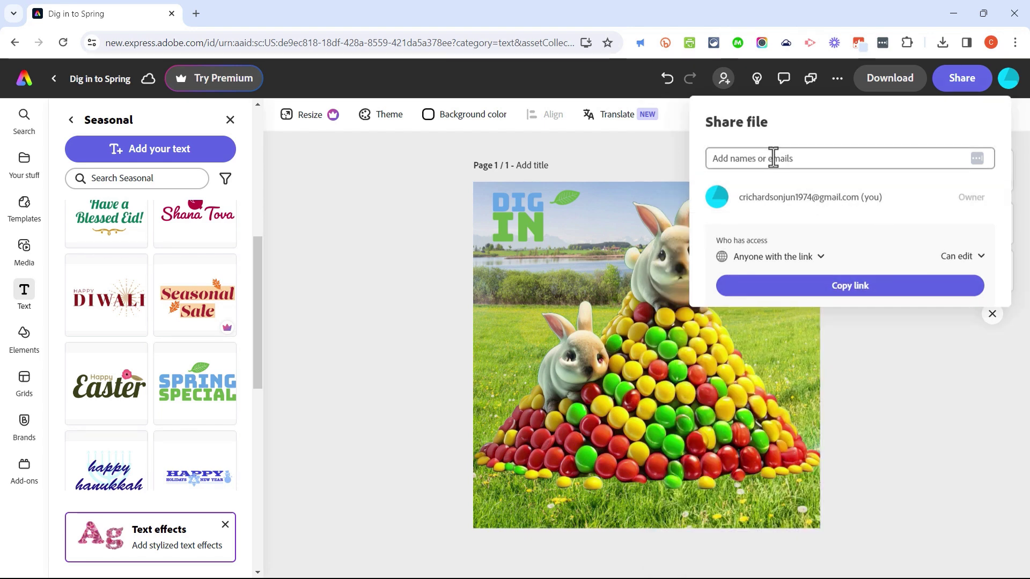
{"action": "left_click", "coordinate": [918, 346]}
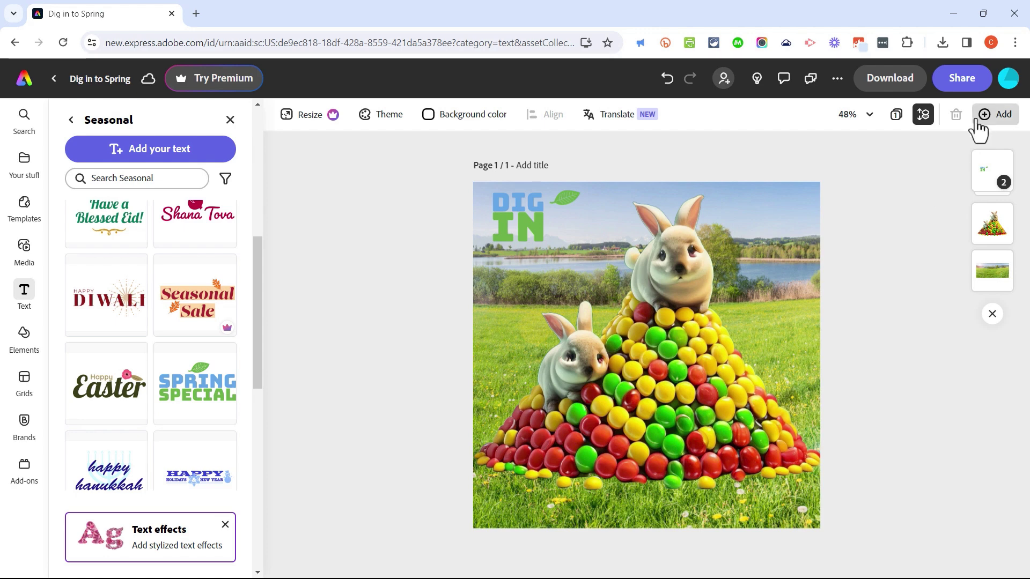
{"action": "left_click", "coordinate": [961, 86]}
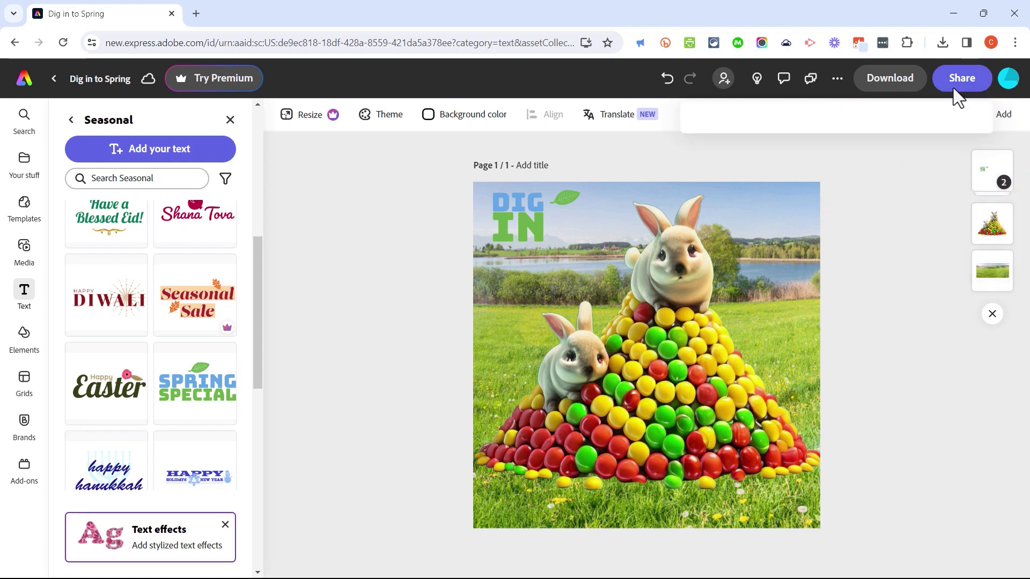
{"action": "scroll", "coordinate": [845, 415], "scroll_direction": "down", "scroll_amount": 1}
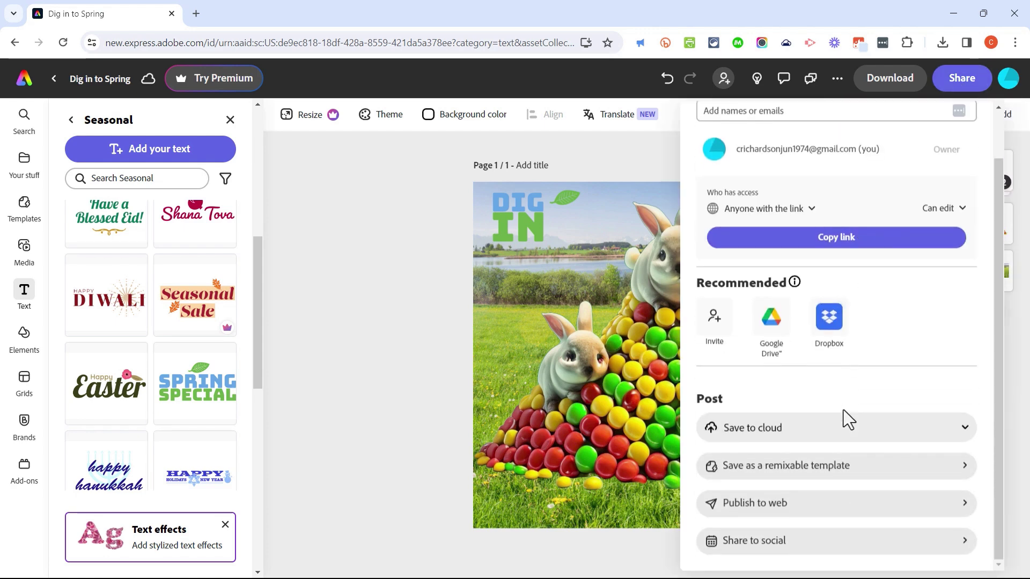
{"action": "scroll", "coordinate": [853, 295], "scroll_direction": "up", "scroll_amount": 1}
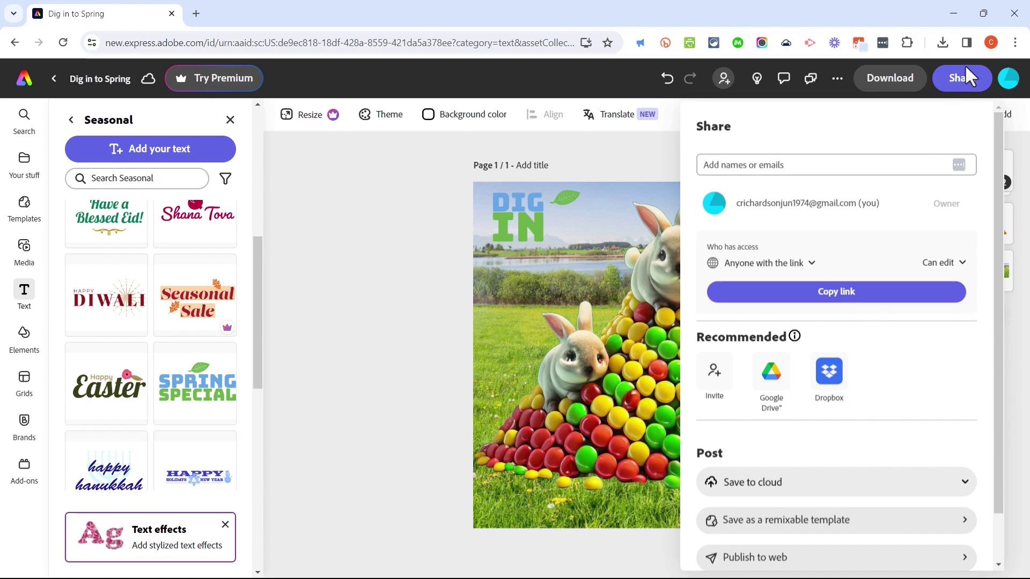
{"action": "scroll", "coordinate": [816, 309], "scroll_direction": "down", "scroll_amount": 1}
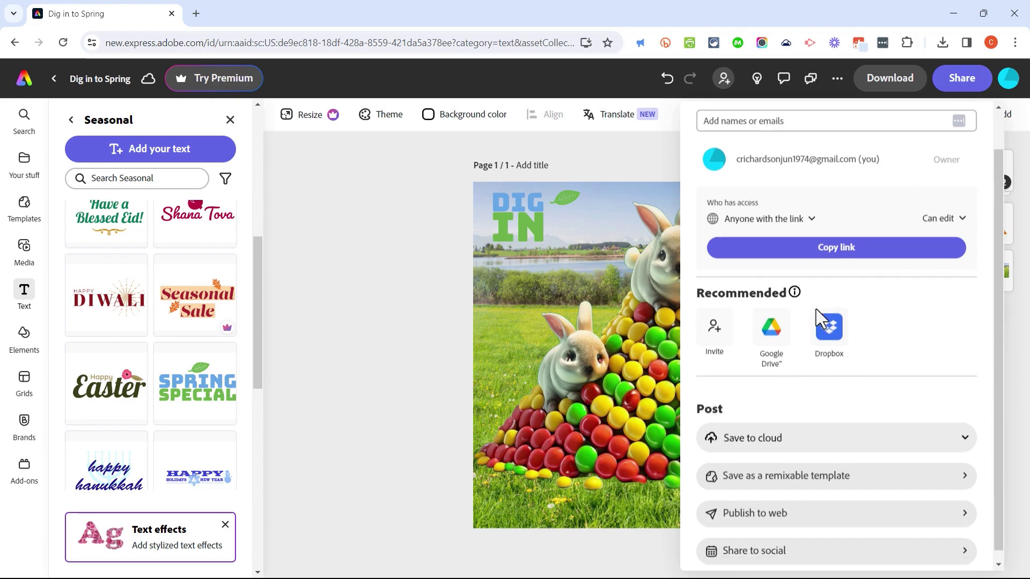
{"action": "left_click", "coordinate": [777, 506]}
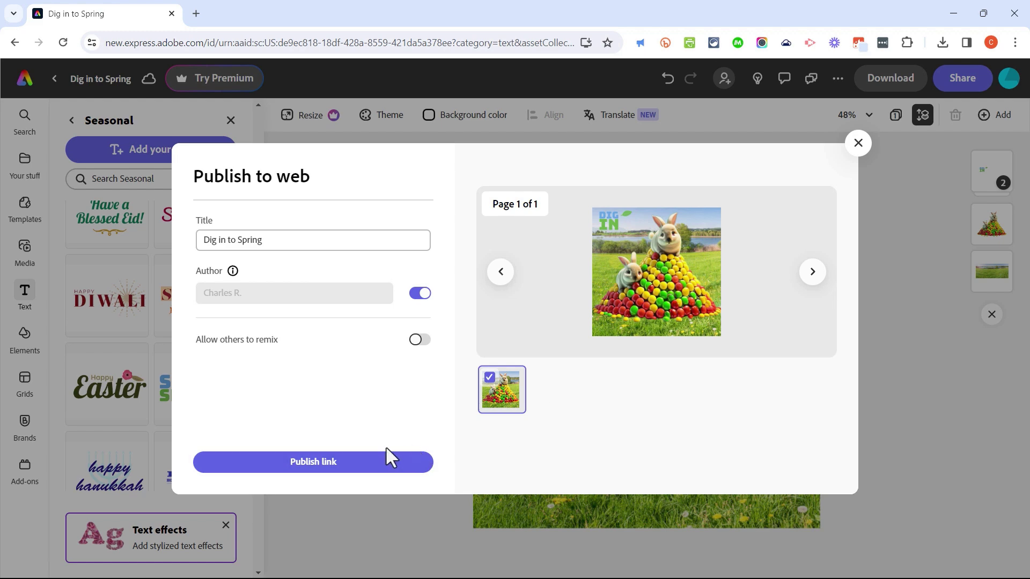
{"action": "left_click", "coordinate": [355, 466]}
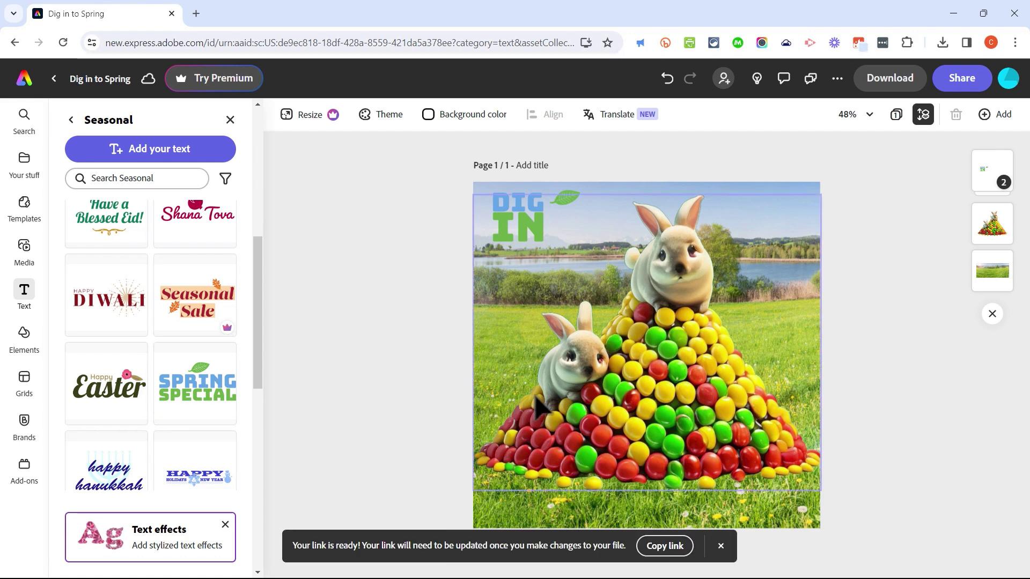
{"action": "left_click", "coordinate": [651, 547]}
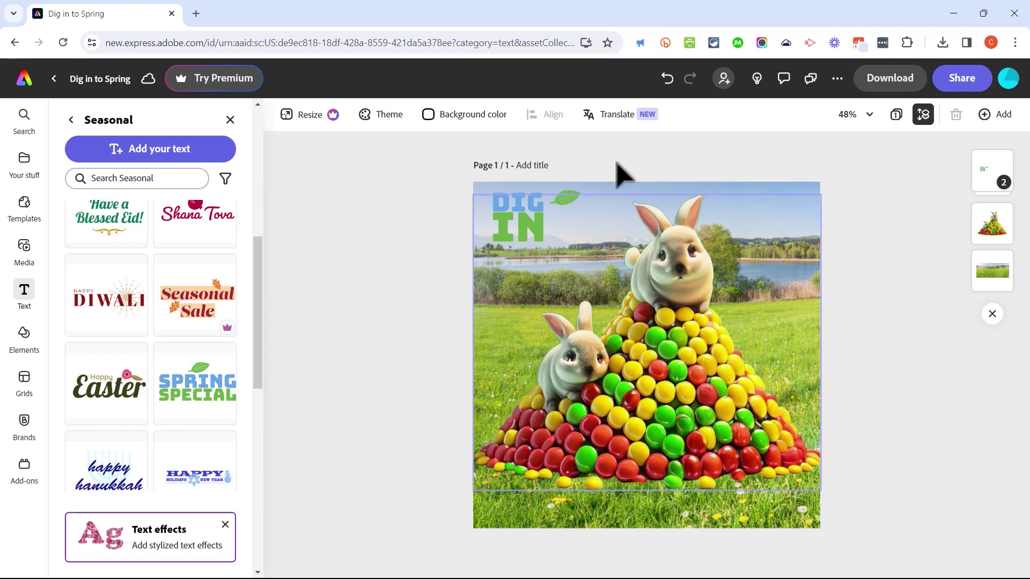
{"action": "left_click", "coordinate": [197, 14]}
{"action": "key", "text": "ctrl+v"}
{"action": "key", "text": "Return"}
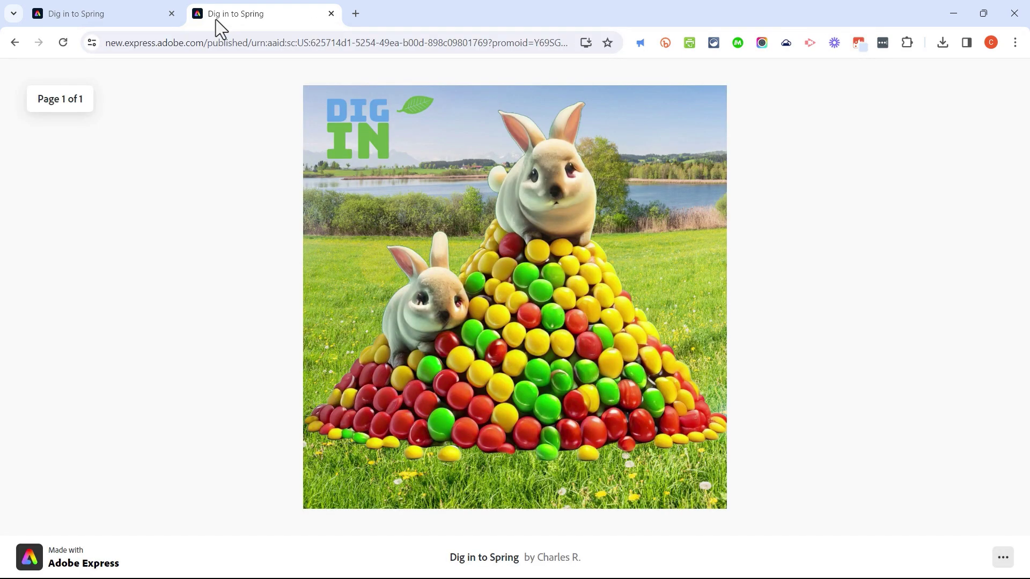
{"action": "left_click", "coordinate": [331, 14]}
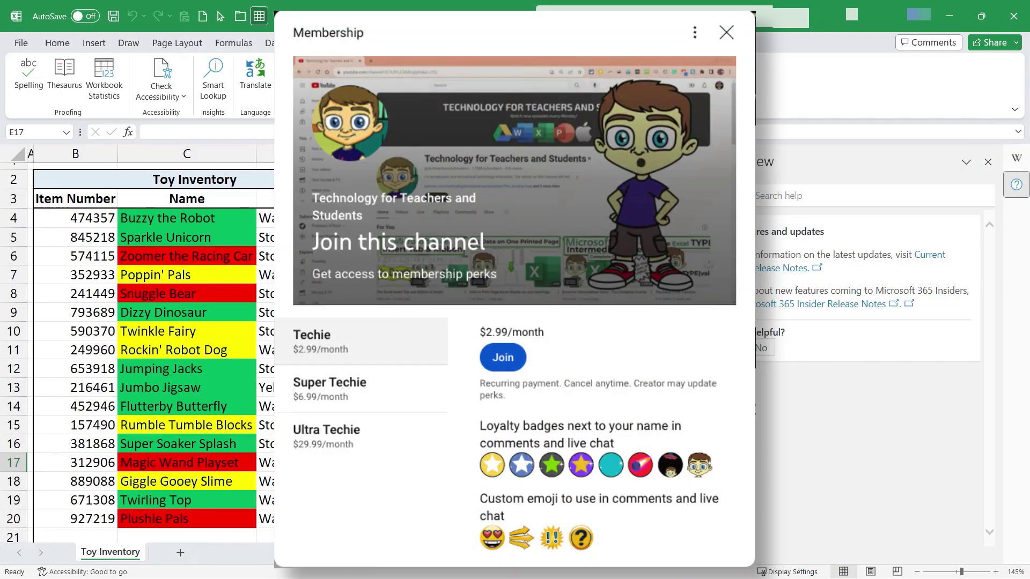
Step: Open the Super Thanks dialog offering $2.00–$50.00 tips for the Technology for Teachers and Students channel
{"action": "scroll", "coordinate": [651, 404], "scroll_direction": "down", "scroll_amount": 2}
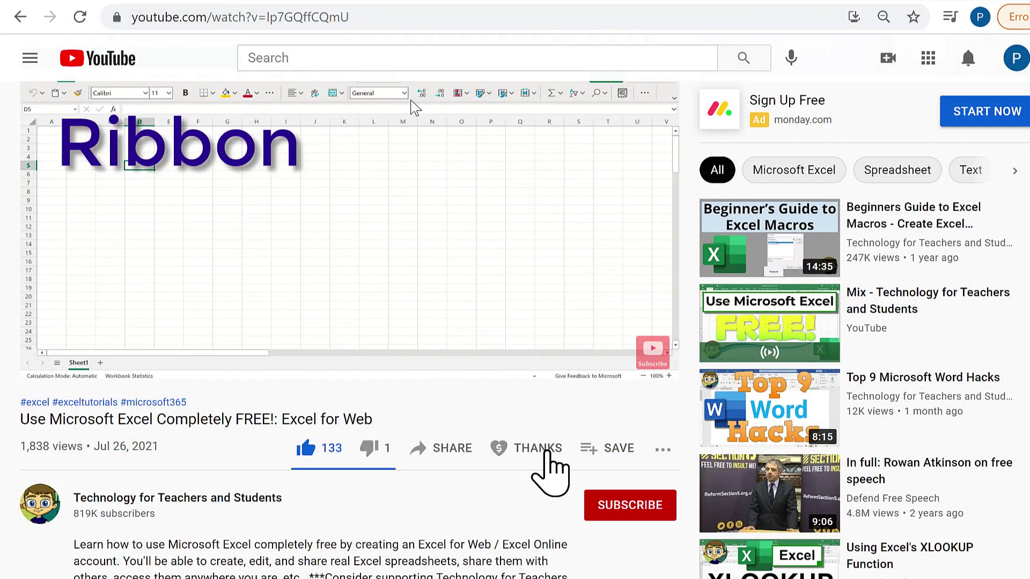
{"action": "left_click", "coordinate": [548, 455]}
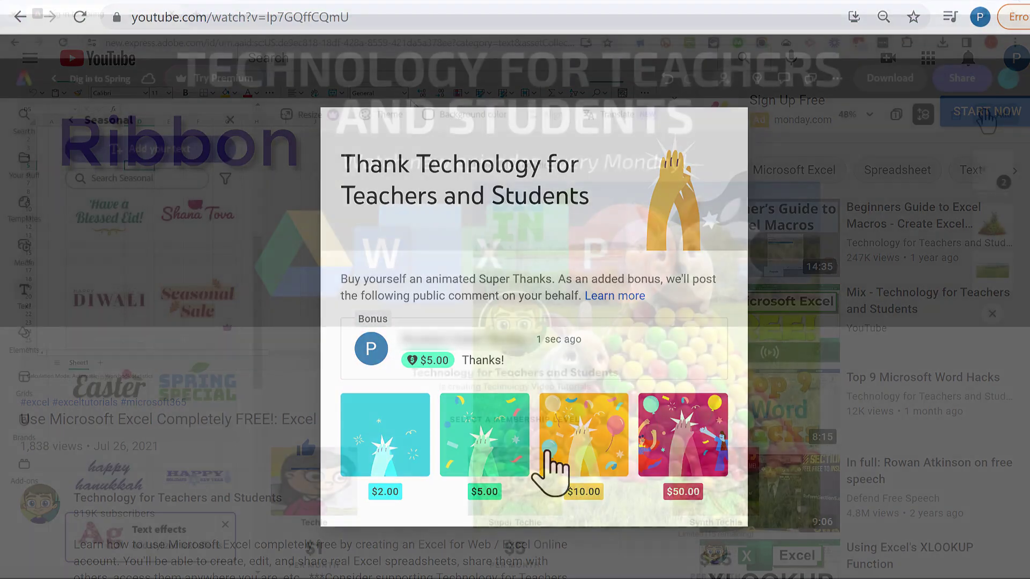